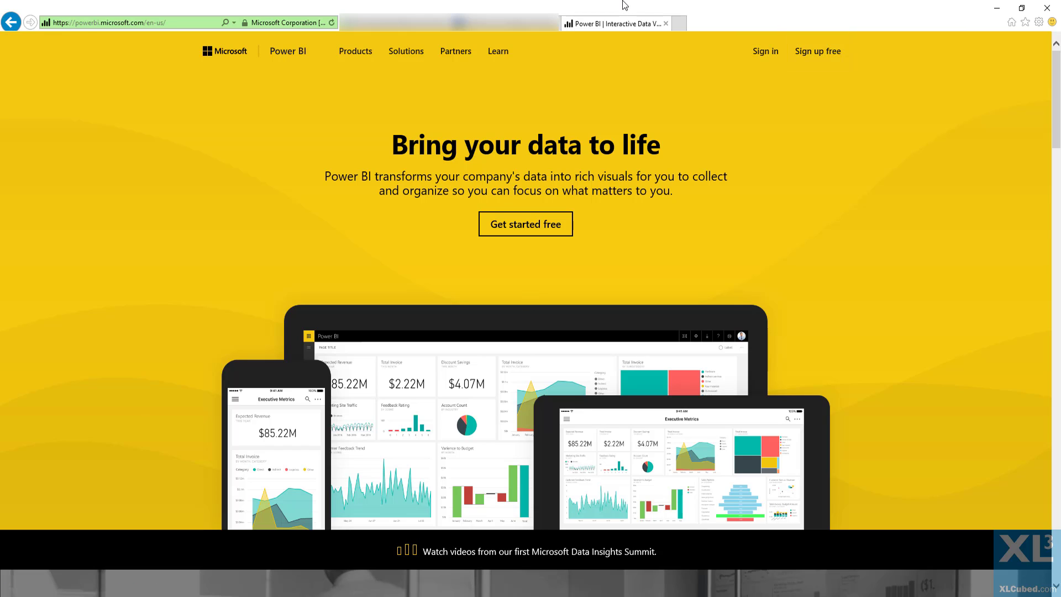
Step: Sign in to Power BI with the work account password to reach the Chapter03.pbix dashboard
{"action": "left_click", "coordinate": [766, 51]}
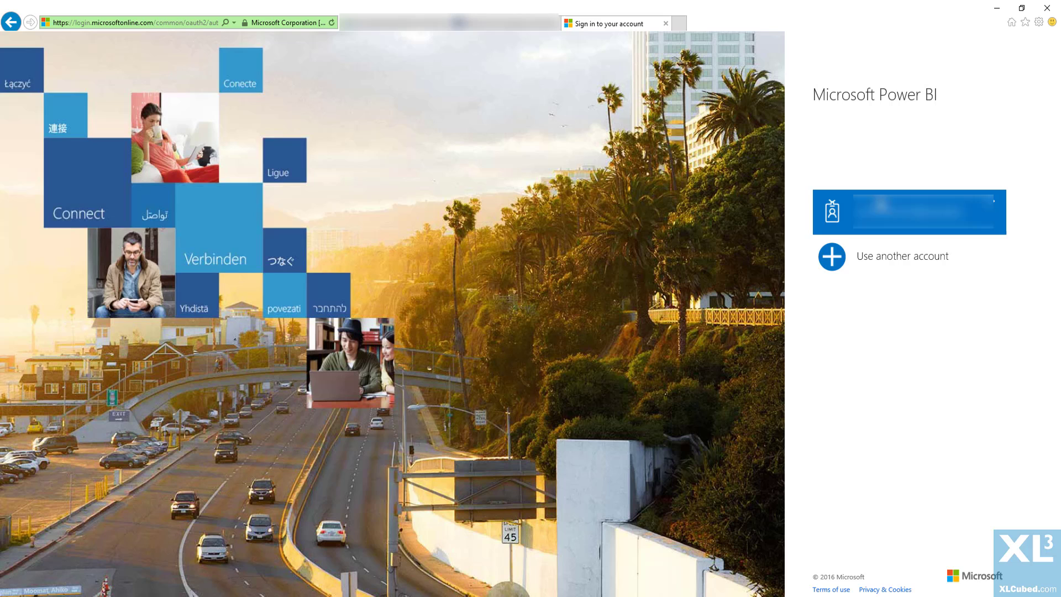
{"action": "type", "text": "••"}
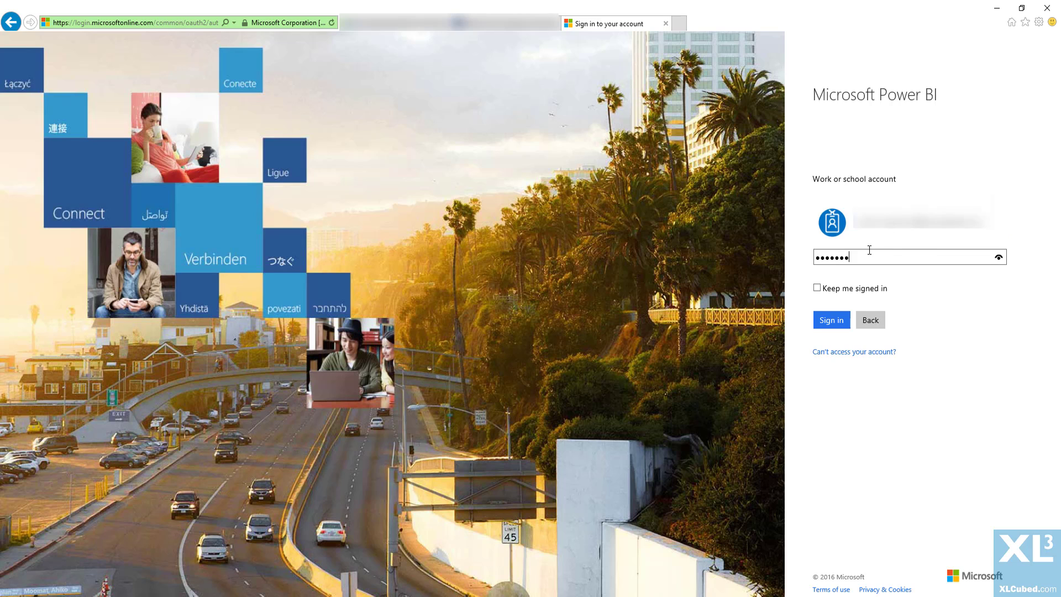
{"action": "key", "text": "Return"}
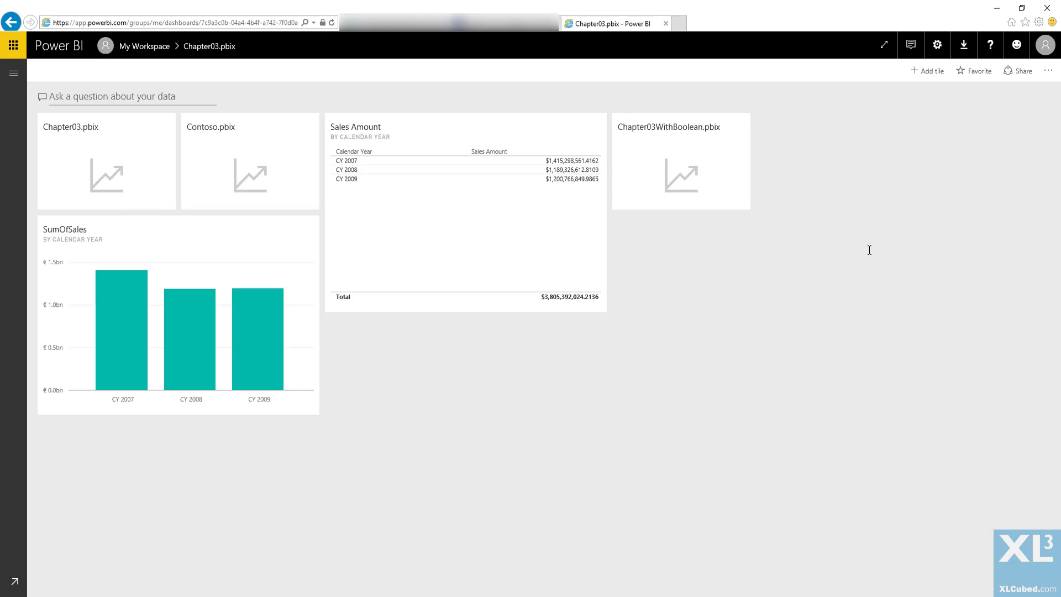
Step: Use Analyze in Excel on the Contoso dataset from the workspace navigation pane
{"action": "left_click", "coordinate": [14, 75]}
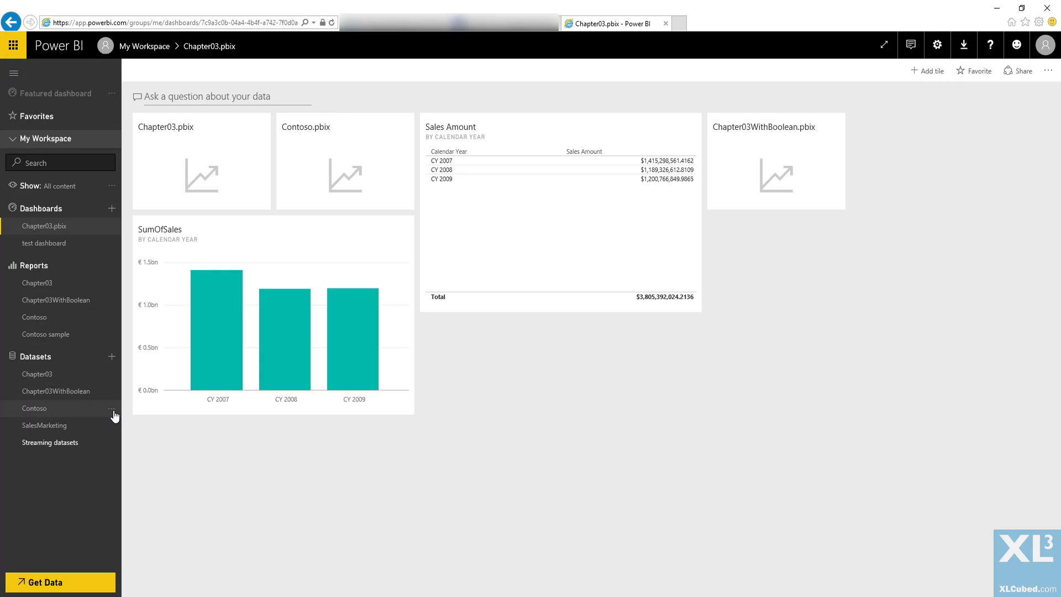
{"action": "left_click", "coordinate": [112, 409]}
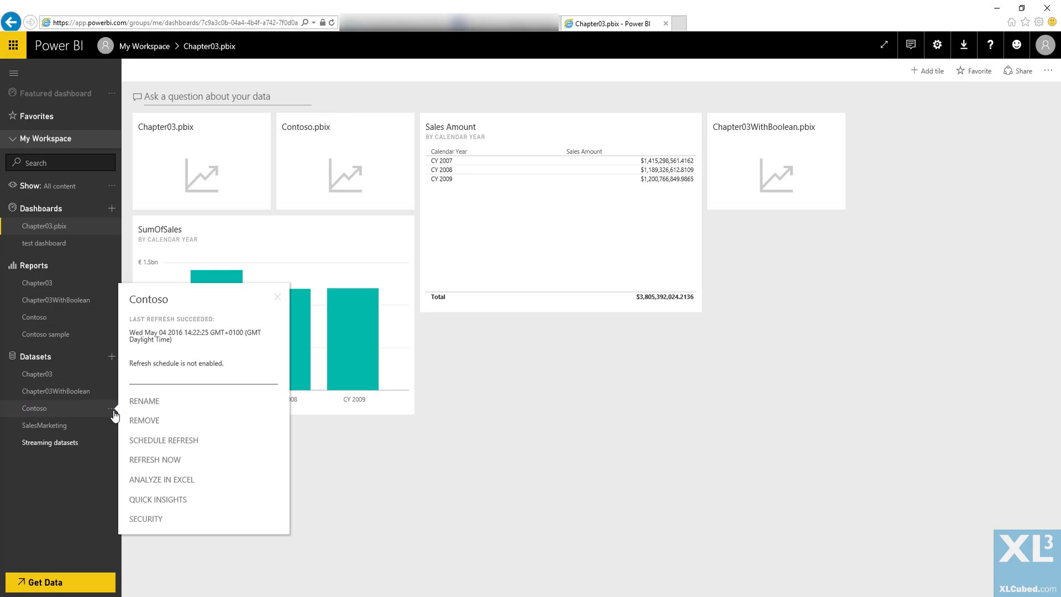
{"action": "left_click", "coordinate": [232, 481]}
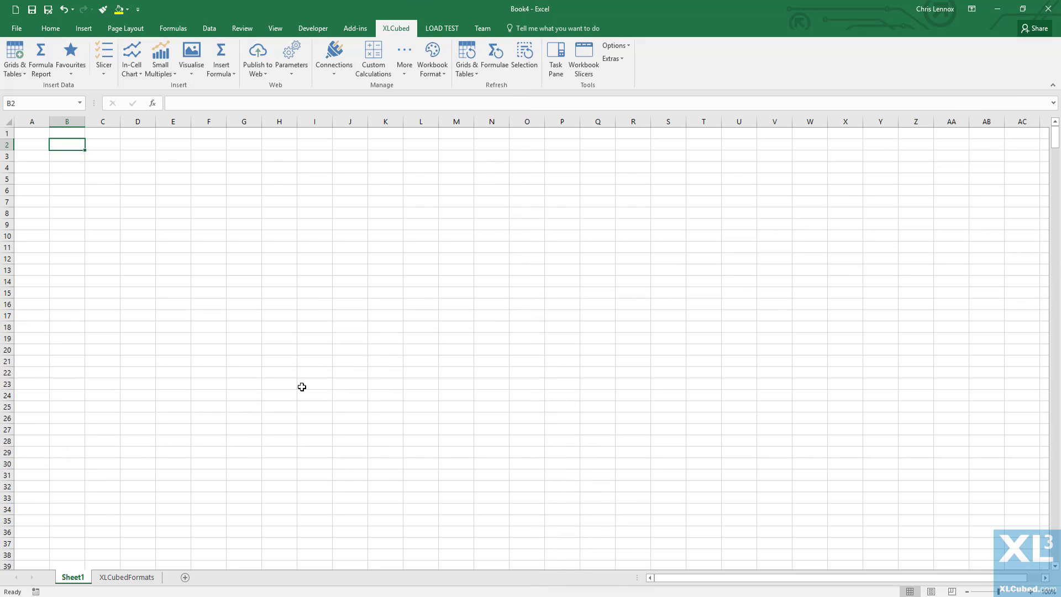
Step: Create a new XLCubed Power BI connection whose connection file is Contoso.odc
{"action": "left_click", "coordinate": [15, 58]}
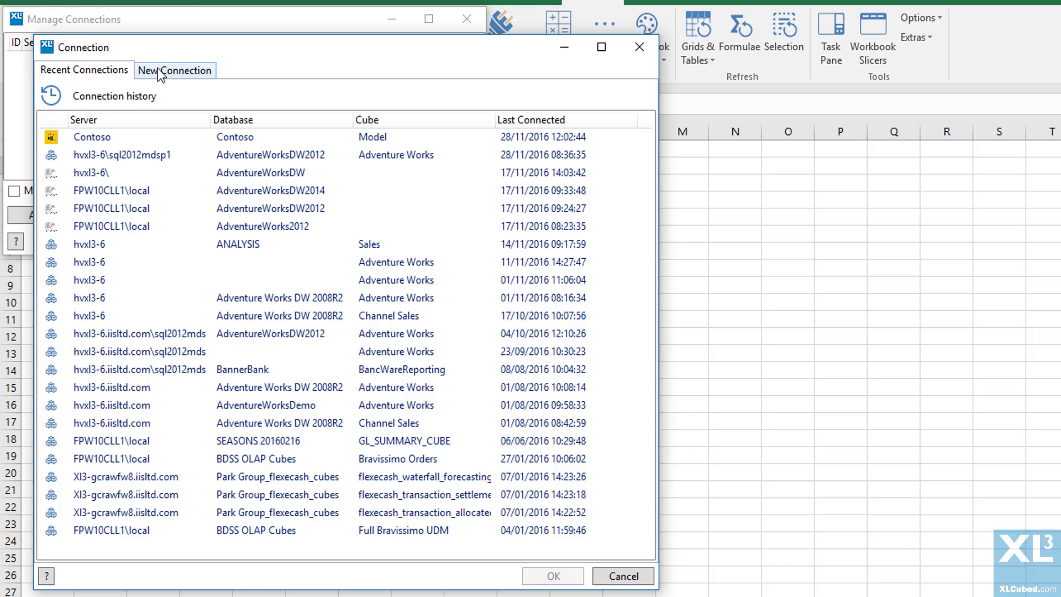
{"action": "left_click", "coordinate": [162, 71]}
{"action": "left_click_drag", "start_coordinate": [120, 127], "coordinate": [121, 201]}
{"action": "left_click", "coordinate": [91, 226]}
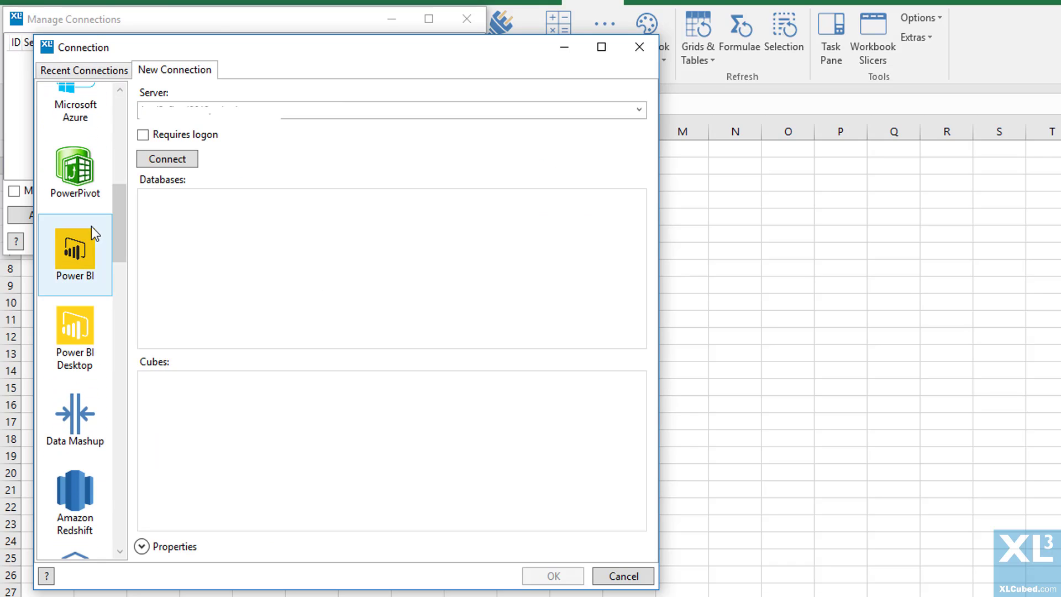
{"action": "left_click", "coordinate": [286, 116]}
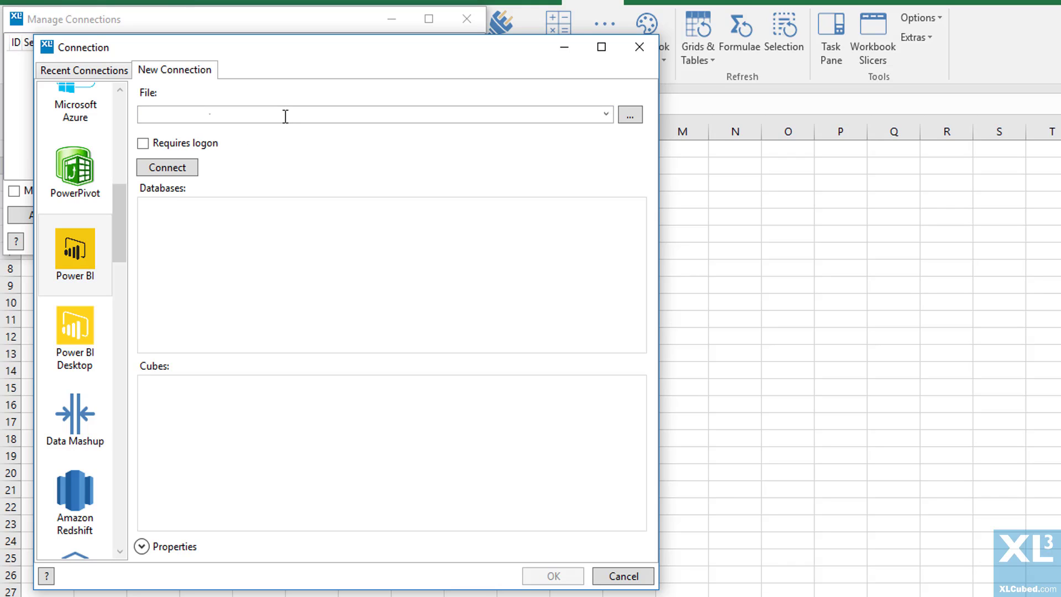
{"action": "left_click", "coordinate": [631, 115]}
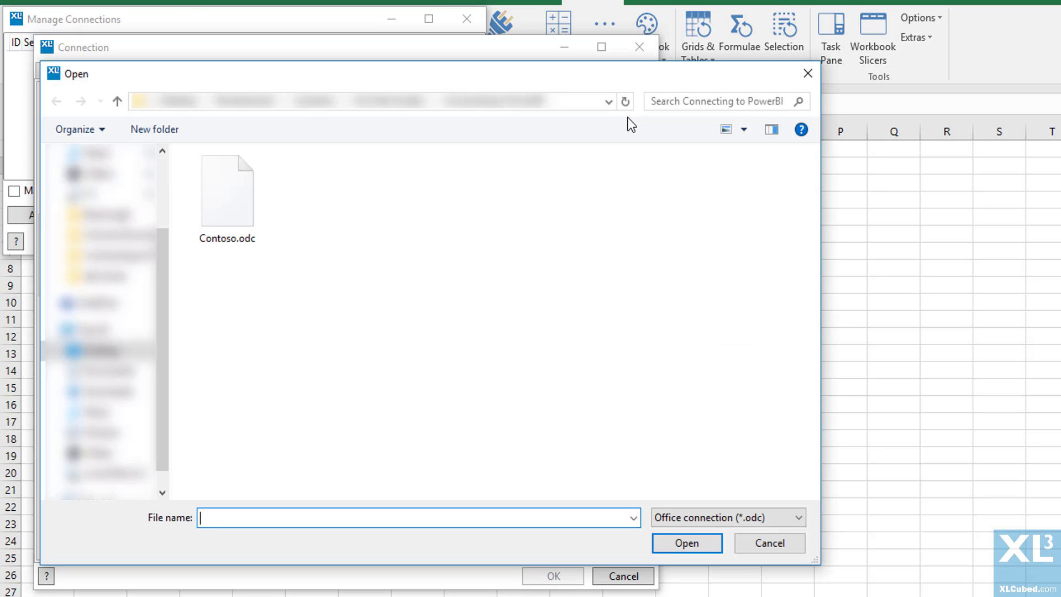
{"action": "left_click", "coordinate": [238, 201]}
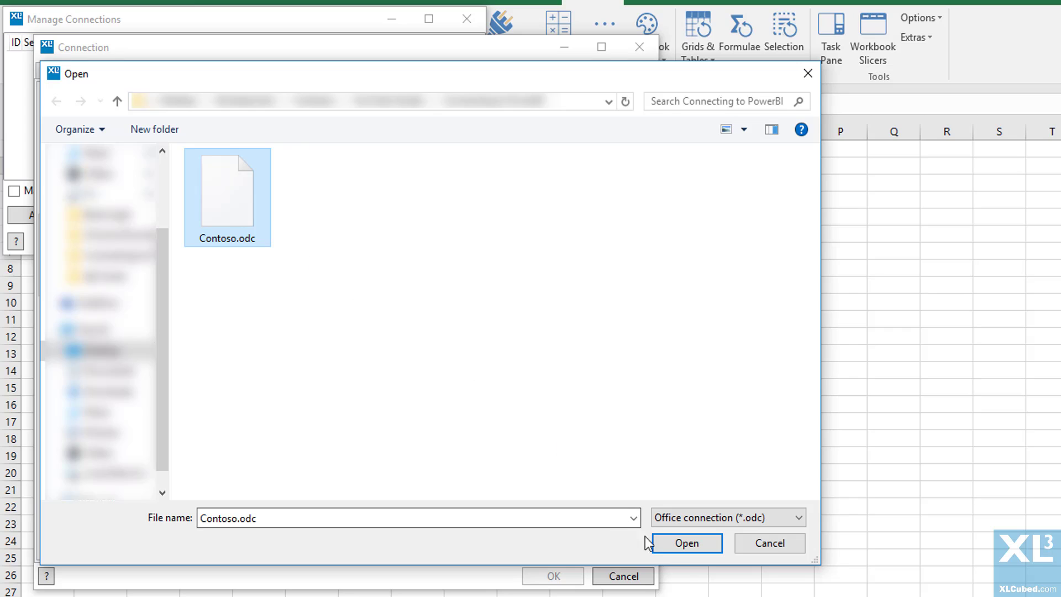
{"action": "left_click", "coordinate": [666, 544]}
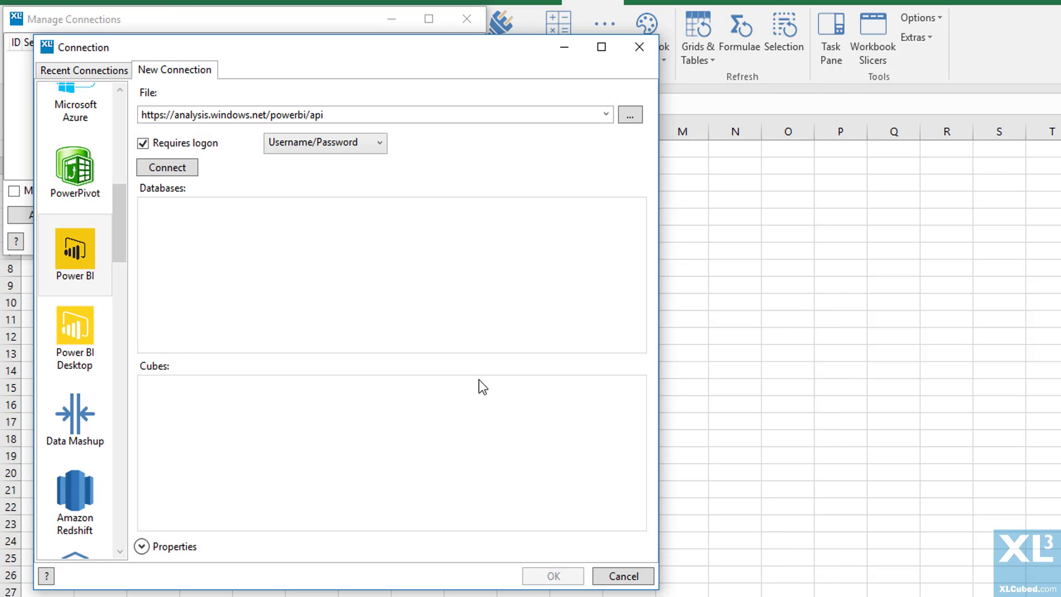
Step: Log on to Power BI with the account password and design a grid on the Model cube
{"action": "left_click", "coordinate": [163, 167]}
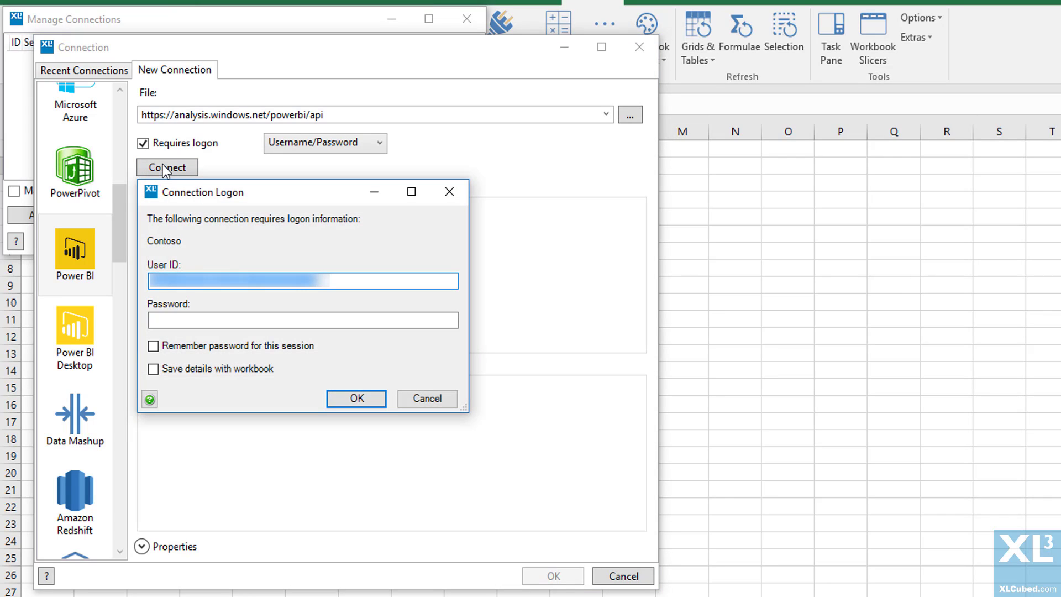
{"action": "left_click", "coordinate": [297, 321]}
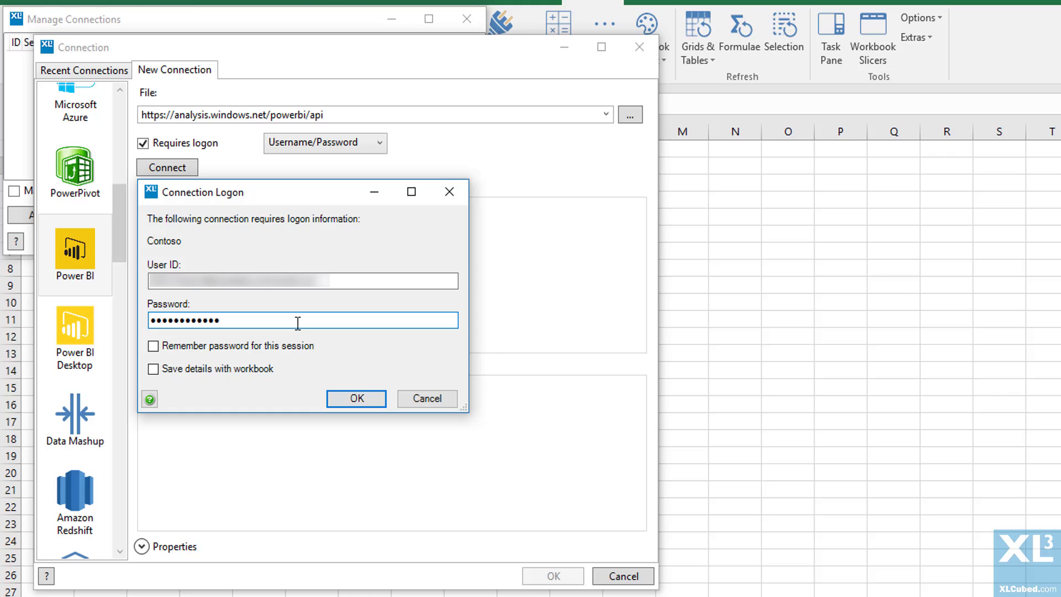
{"action": "left_click", "coordinate": [368, 395]}
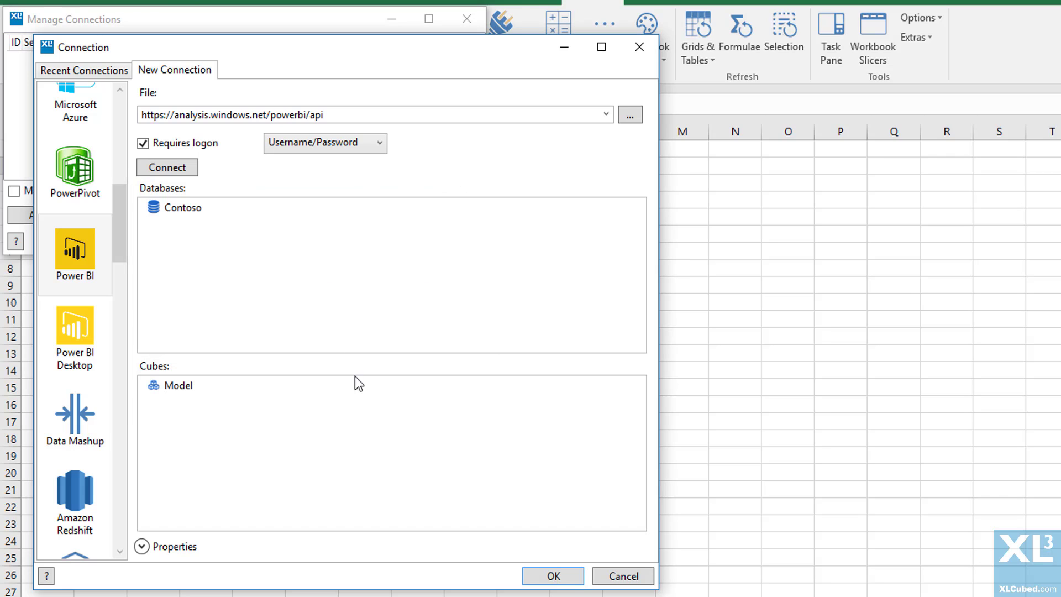
{"action": "left_click", "coordinate": [192, 386]}
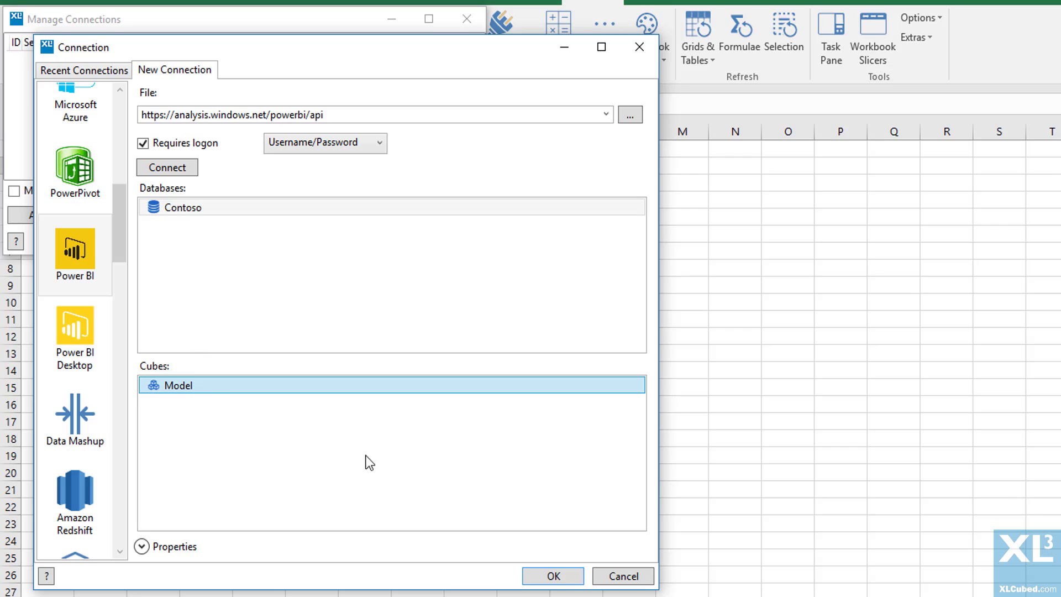
{"action": "left_click", "coordinate": [552, 576]}
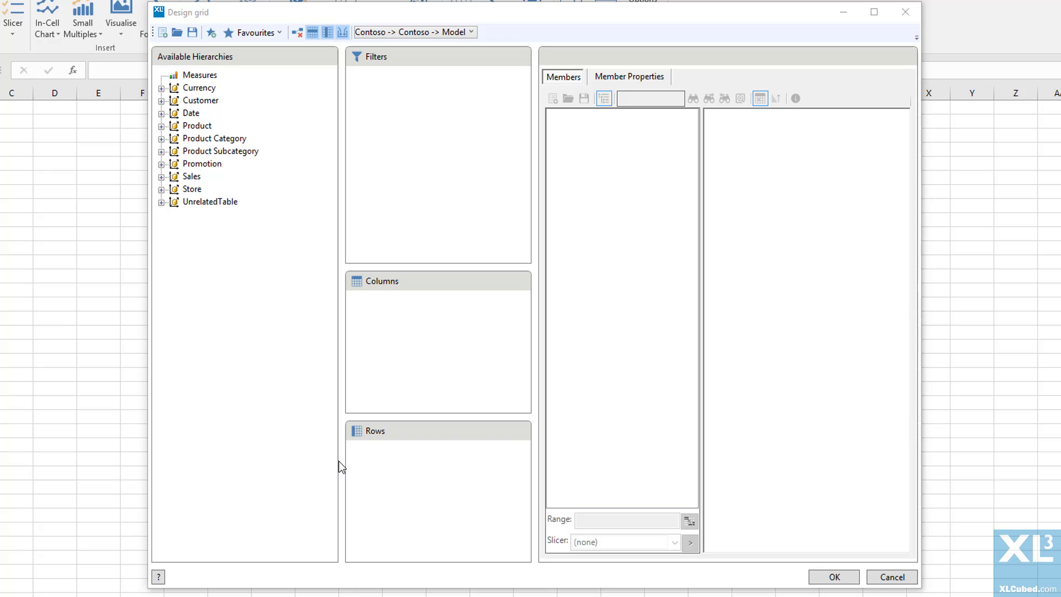
Step: Put Category on the grid rows and Product Description in the filters
{"action": "left_click", "coordinate": [161, 139]}
{"action": "left_click", "coordinate": [213, 153]}
{"action": "left_click_drag", "start_coordinate": [213, 153], "coordinate": [437, 479]}
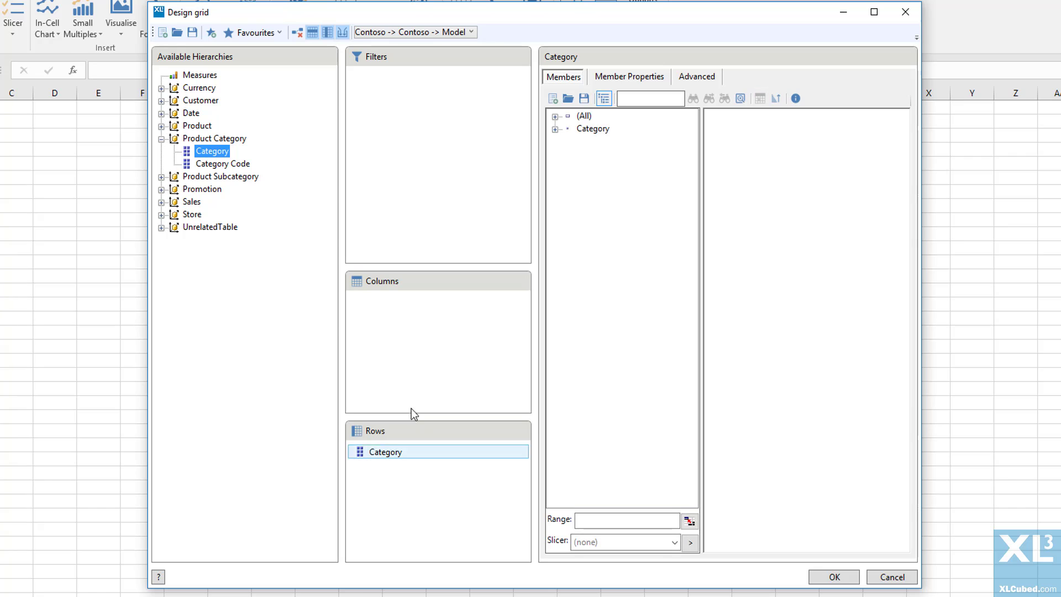
{"action": "left_click", "coordinate": [162, 138]}
{"action": "left_click", "coordinate": [162, 126]}
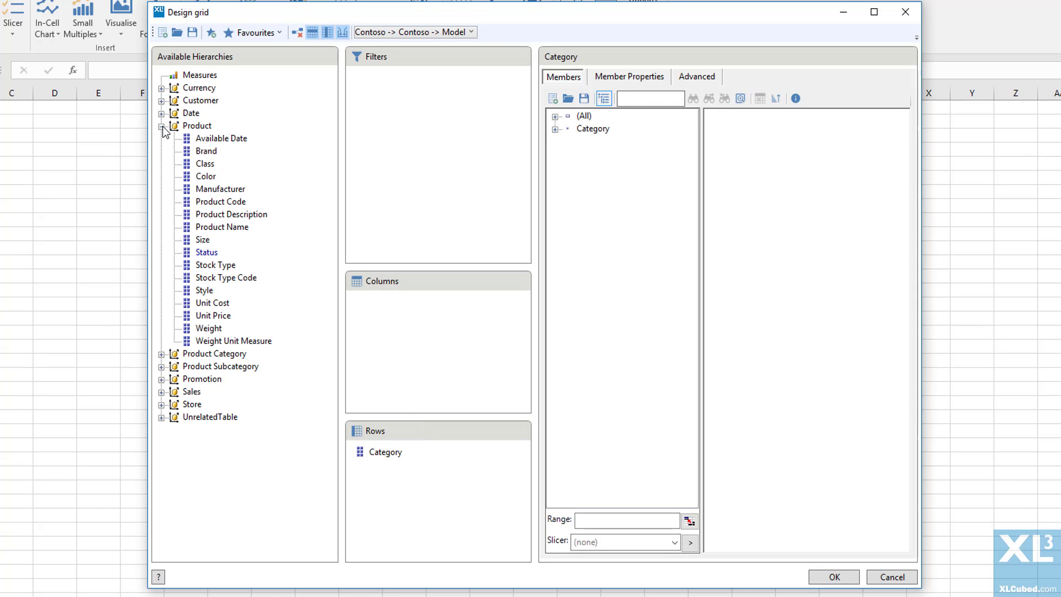
{"action": "left_click_drag", "start_coordinate": [238, 214], "coordinate": [408, 152]}
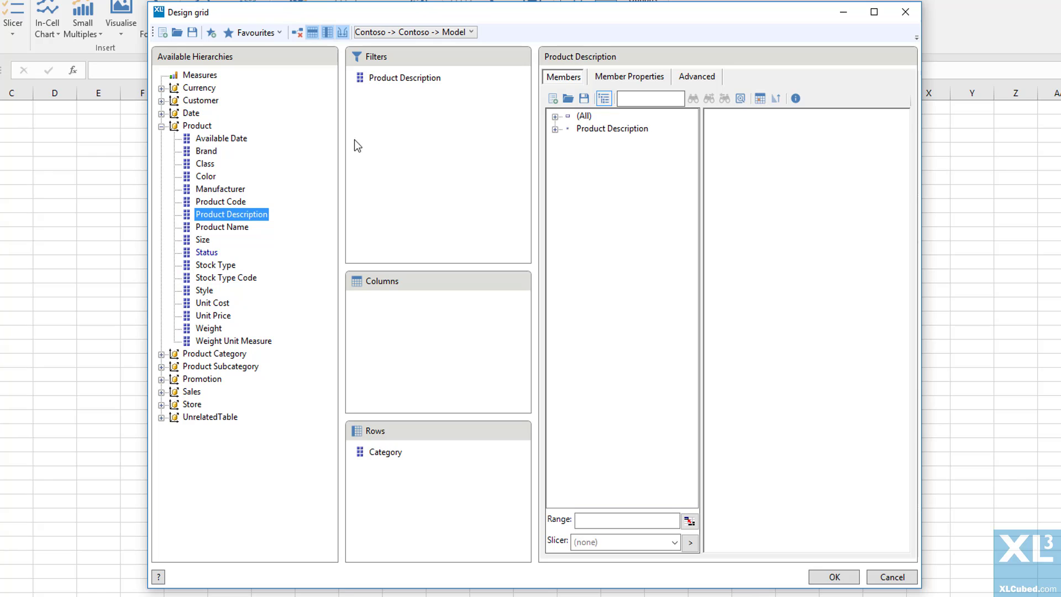
{"action": "left_click", "coordinate": [161, 126]}
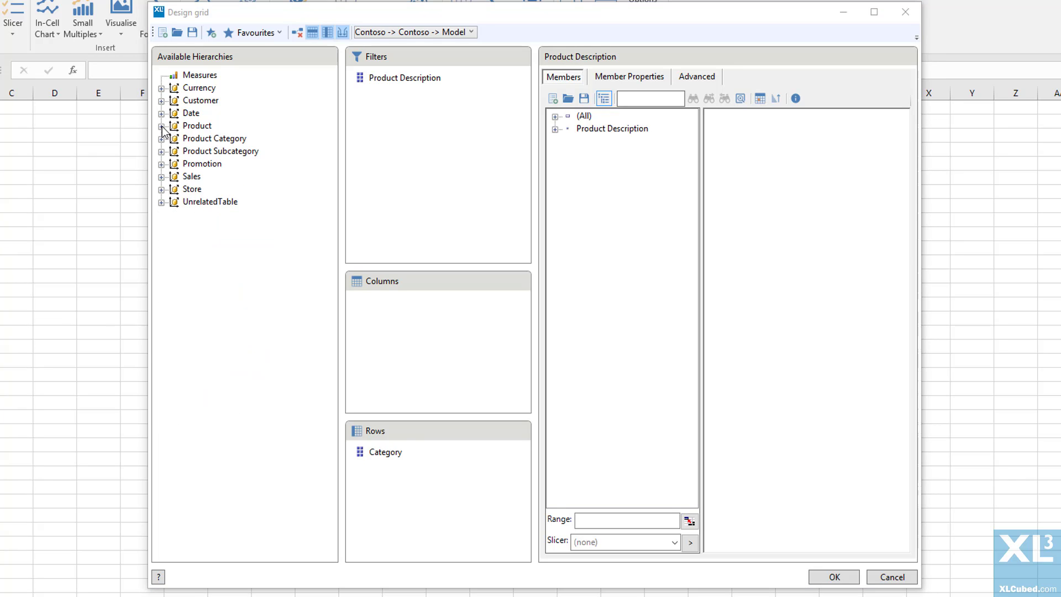
Step: Put Calendar Year on the columns and add a Measures filter set to Sales Amount
{"action": "left_click", "coordinate": [162, 113]}
{"action": "left_click", "coordinate": [242, 143]}
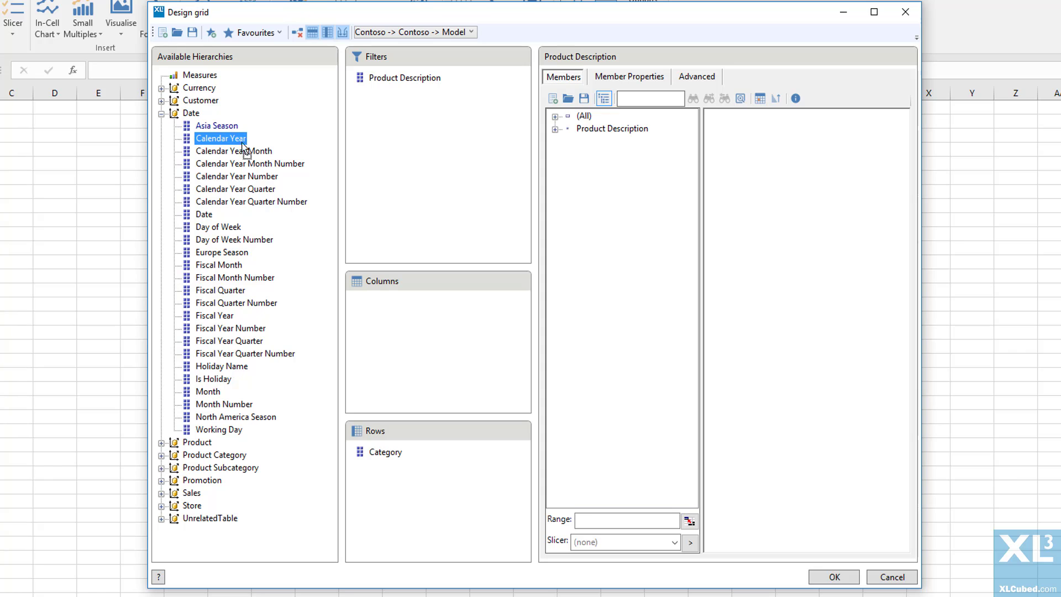
{"action": "left_click_drag", "start_coordinate": [243, 146], "coordinate": [400, 315]}
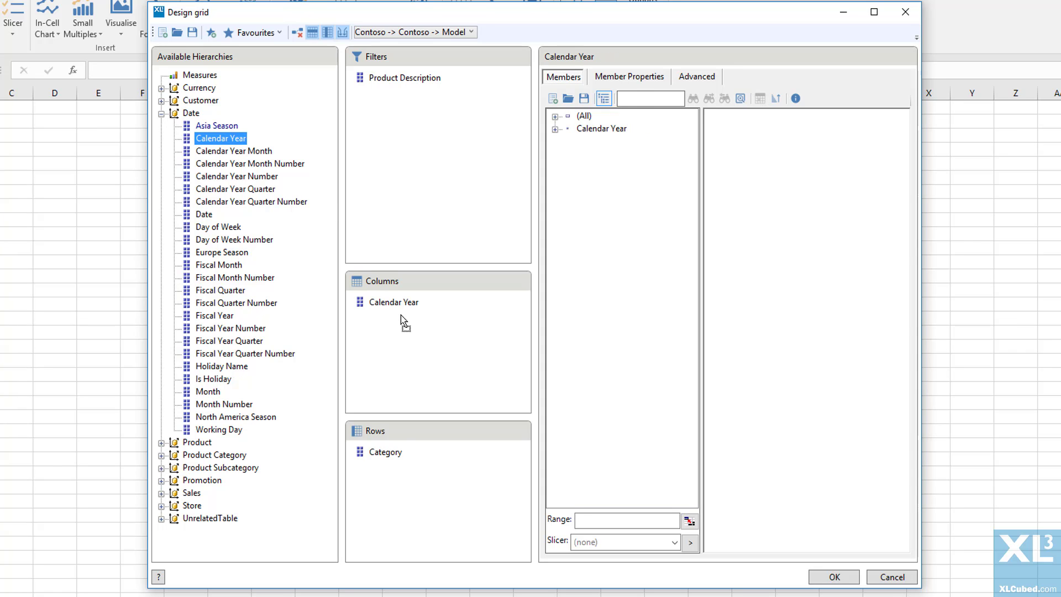
{"action": "left_click", "coordinate": [162, 113]}
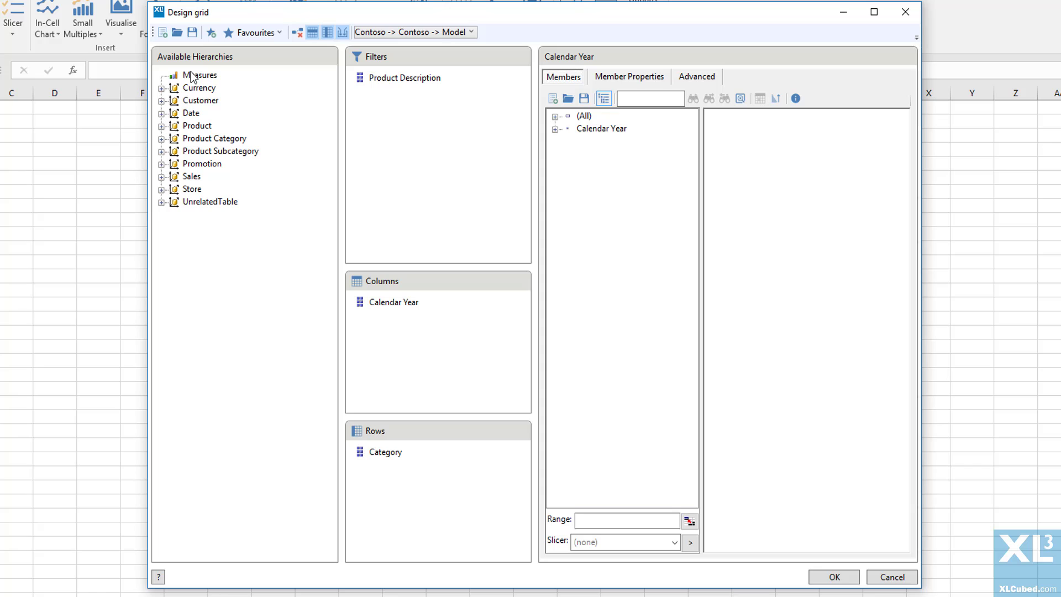
{"action": "left_click_drag", "start_coordinate": [200, 75], "coordinate": [441, 101]}
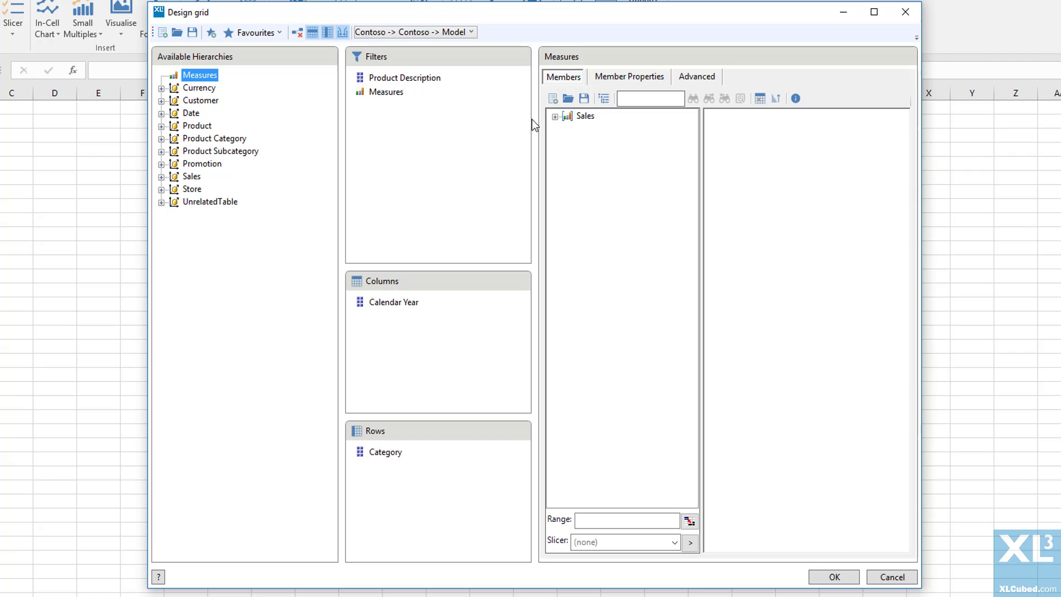
{"action": "left_click", "coordinate": [555, 117]}
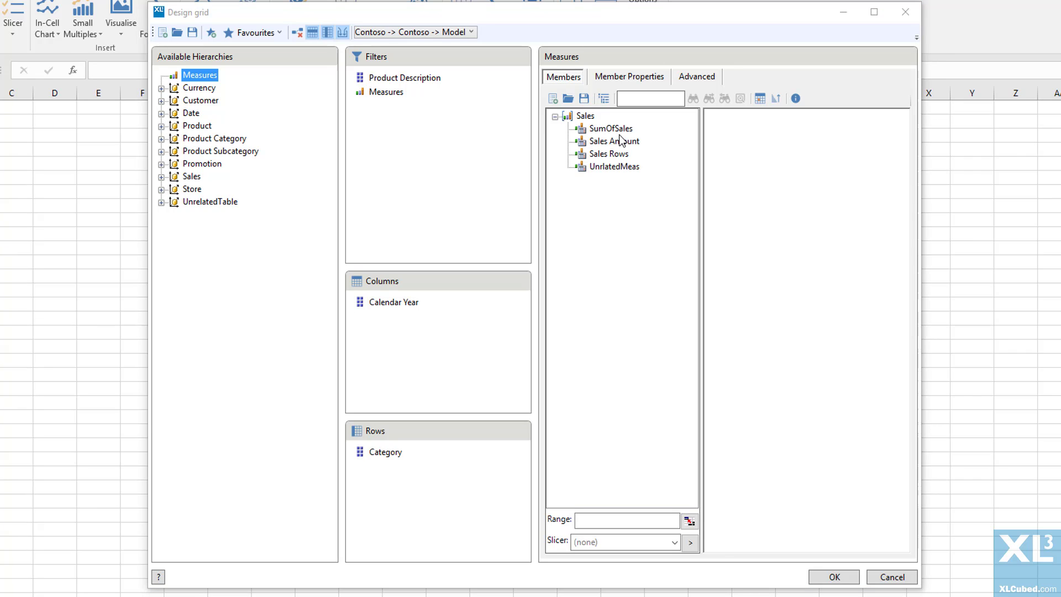
{"action": "left_click_drag", "start_coordinate": [622, 141], "coordinate": [796, 142]}
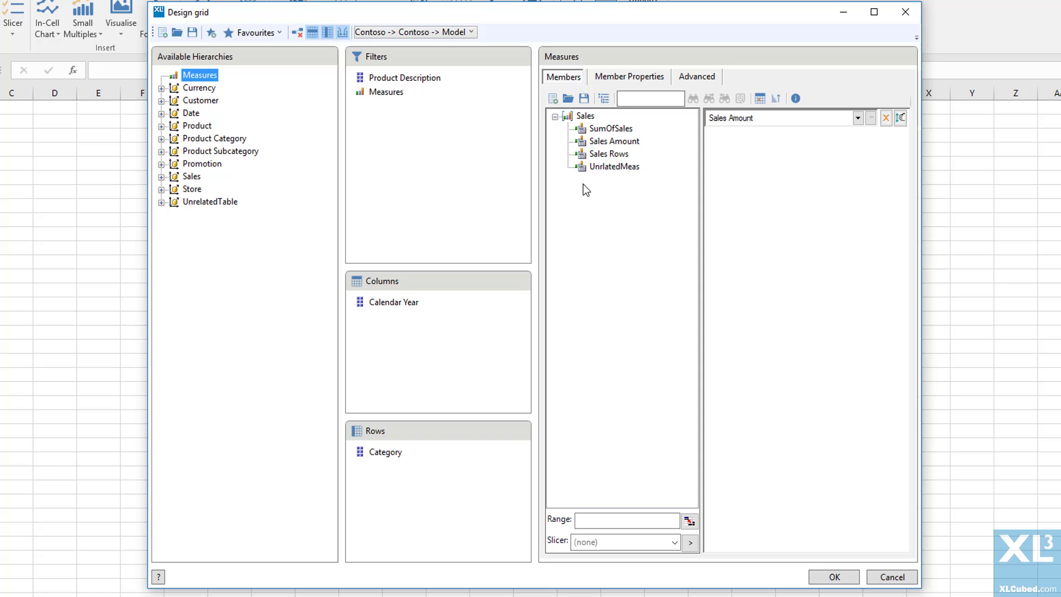
Step: Limit the Calendar Year columns to CY 2007 through CY 2009
{"action": "left_click", "coordinate": [400, 304]}
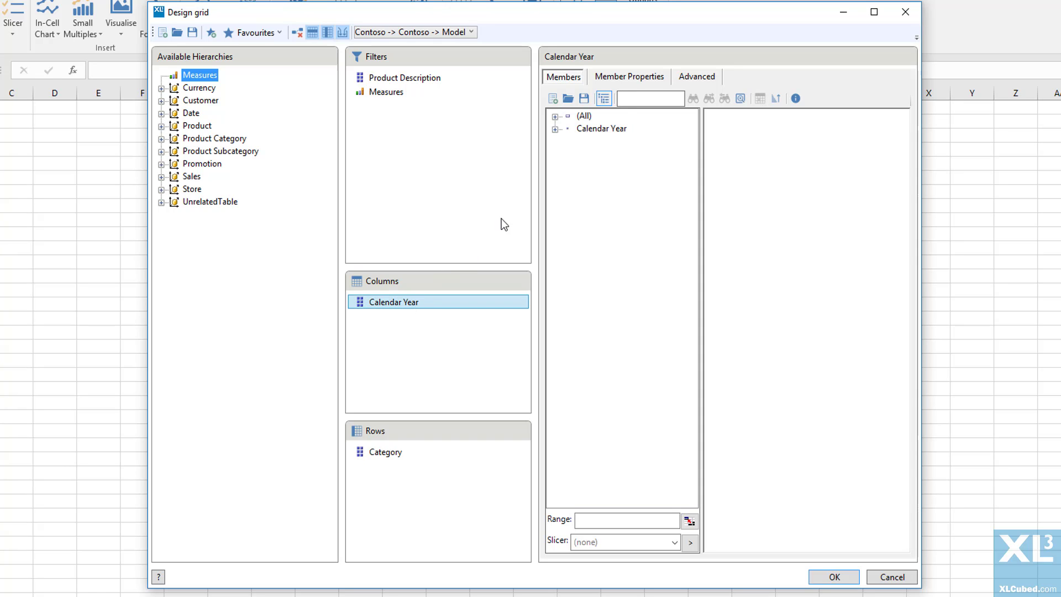
{"action": "left_click", "coordinate": [555, 129]}
{"action": "left_click", "coordinate": [602, 167]}
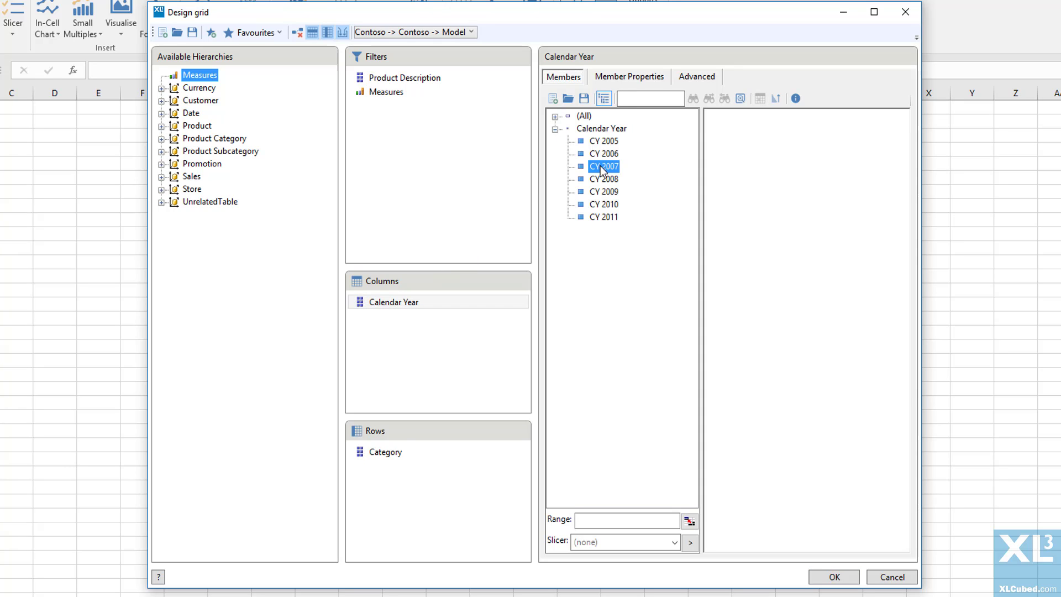
{"action": "left_click", "coordinate": [608, 195], "text": "shift"}
{"action": "left_click_drag", "start_coordinate": [606, 192], "coordinate": [770, 168]}
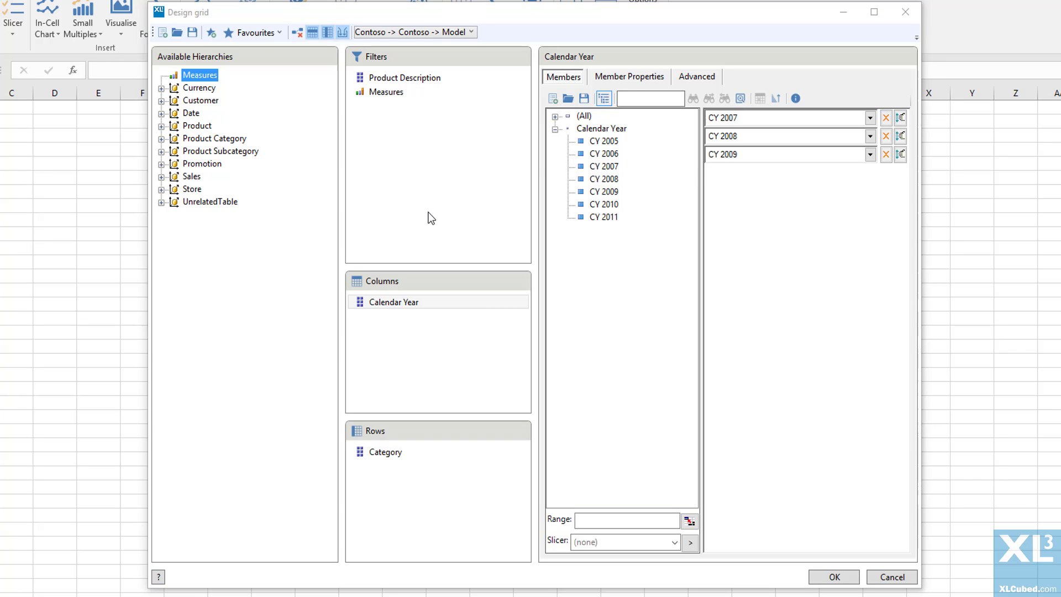
Step: Select the whole Category level for the rows and create the grid
{"action": "left_click", "coordinate": [383, 452]}
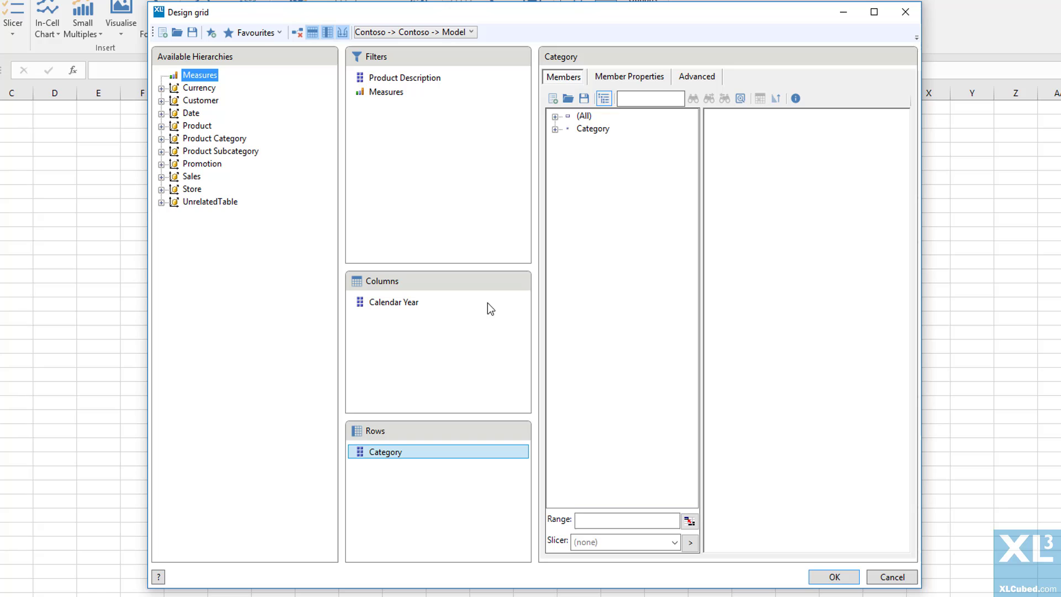
{"action": "left_click_drag", "start_coordinate": [587, 128], "coordinate": [774, 124]}
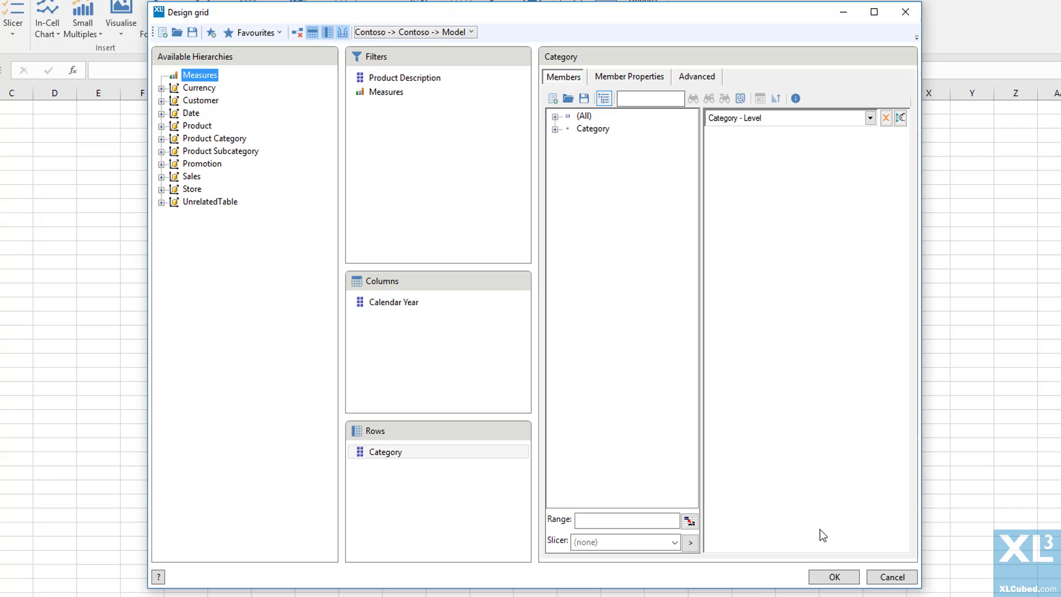
{"action": "left_click", "coordinate": [835, 577]}
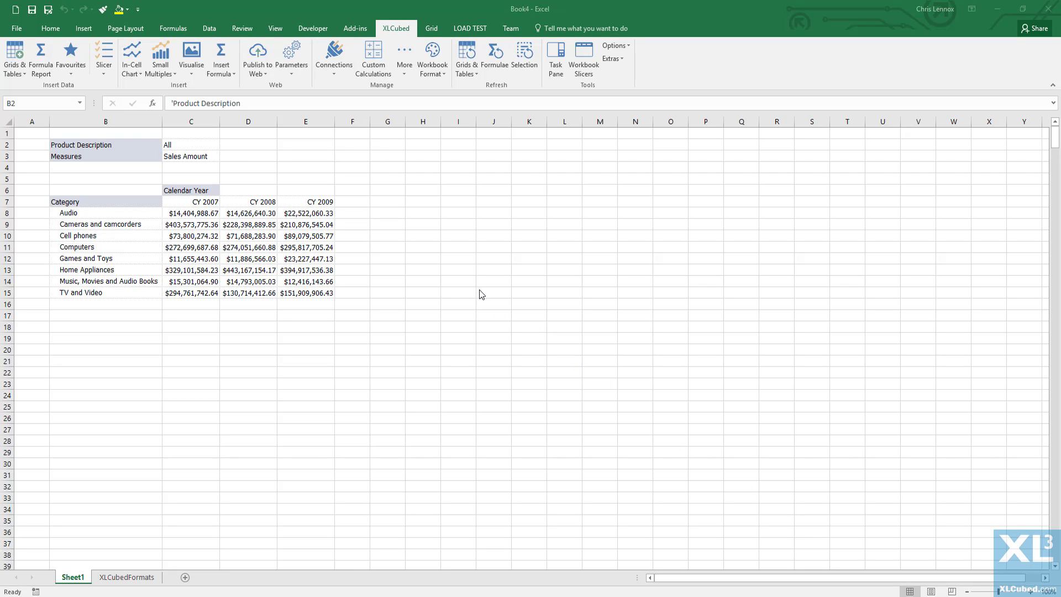
Step: Insert a calculated column after CY 2008 and name its heading Growth
{"action": "left_click", "coordinate": [253, 212]}
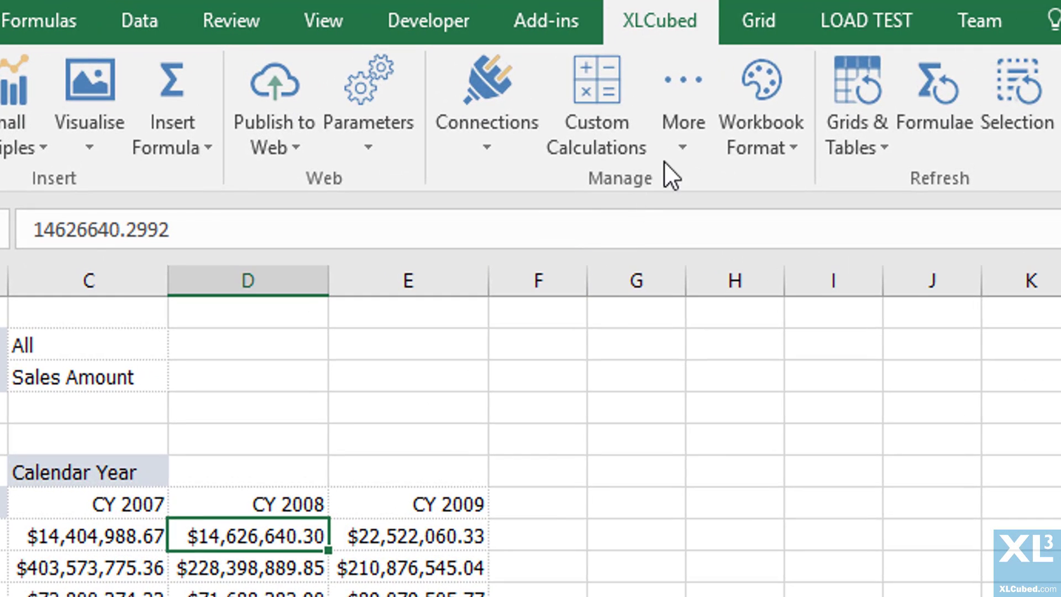
{"action": "left_click", "coordinate": [760, 18]}
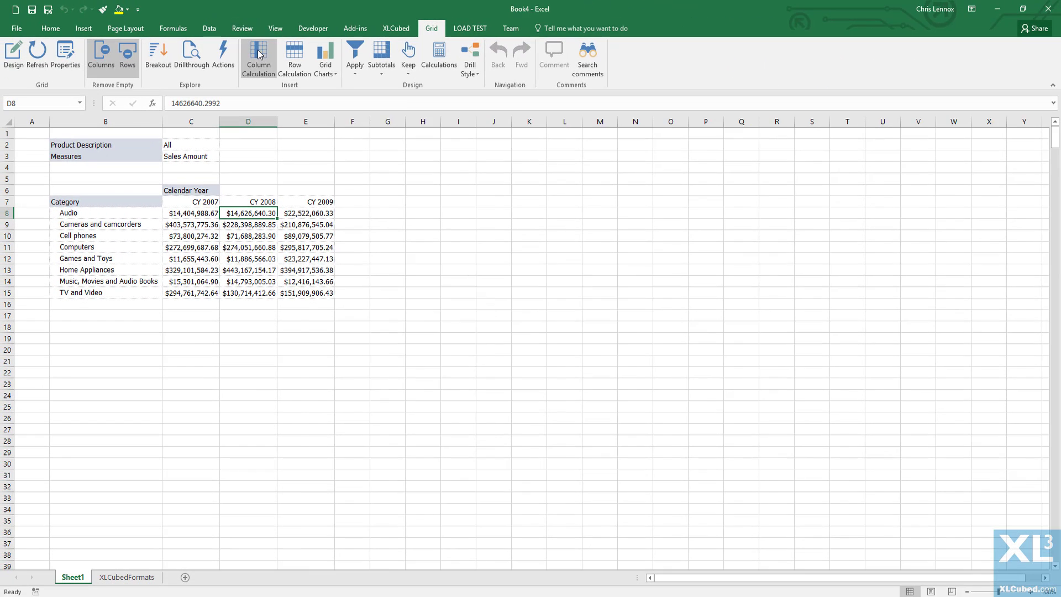
{"action": "left_click", "coordinate": [274, 78]}
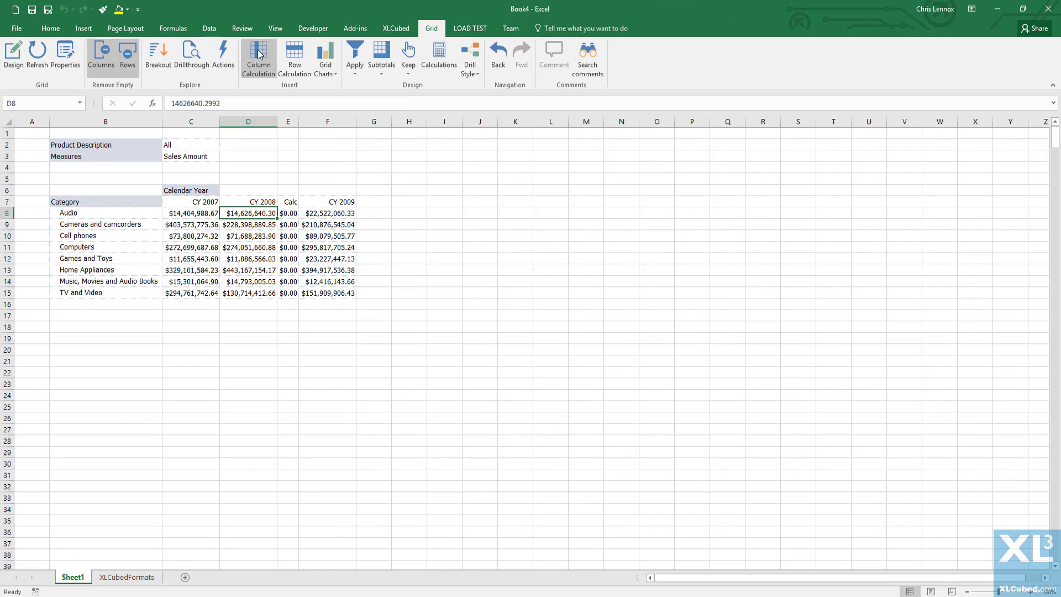
{"action": "left_click", "coordinate": [292, 203]}
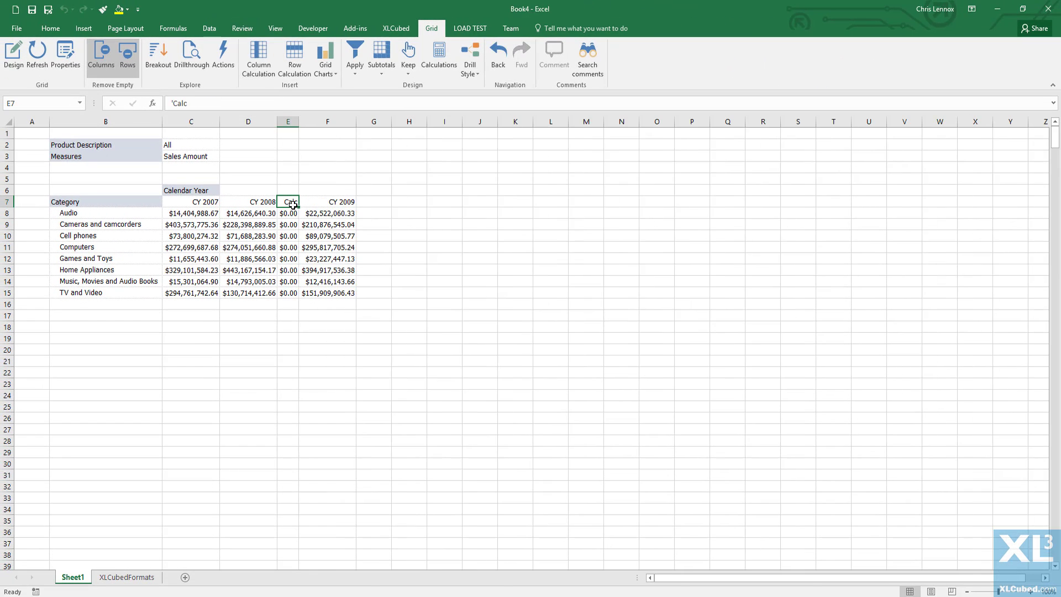
{"action": "type", "text": "Growth"}
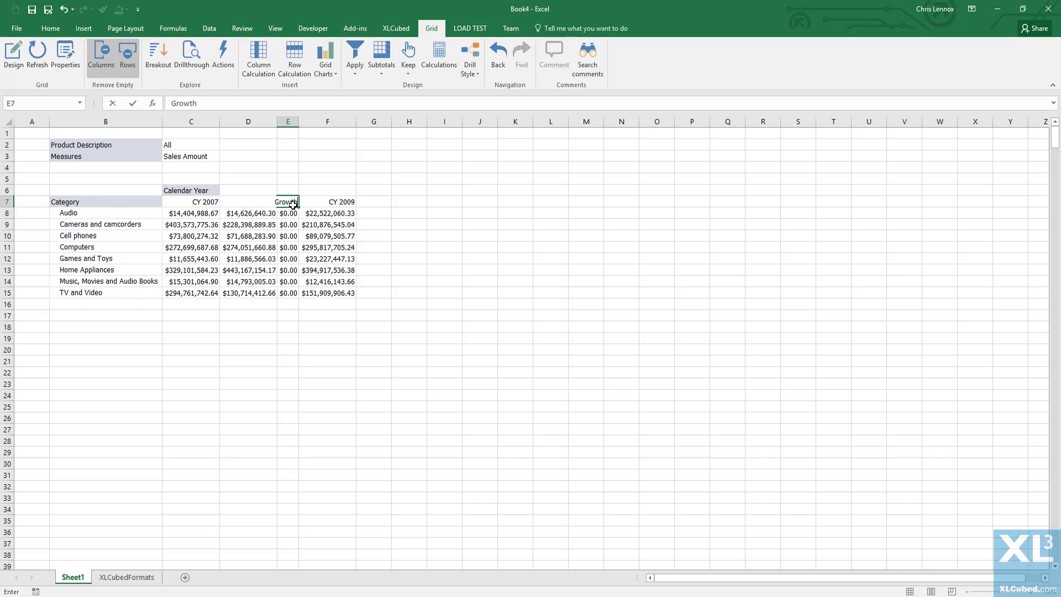
{"action": "key", "text": "Return"}
Step: Enter the growth formula =D8-C8 (CY 2008 minus CY 2007) for Audio
{"action": "key", "text": "Down"}
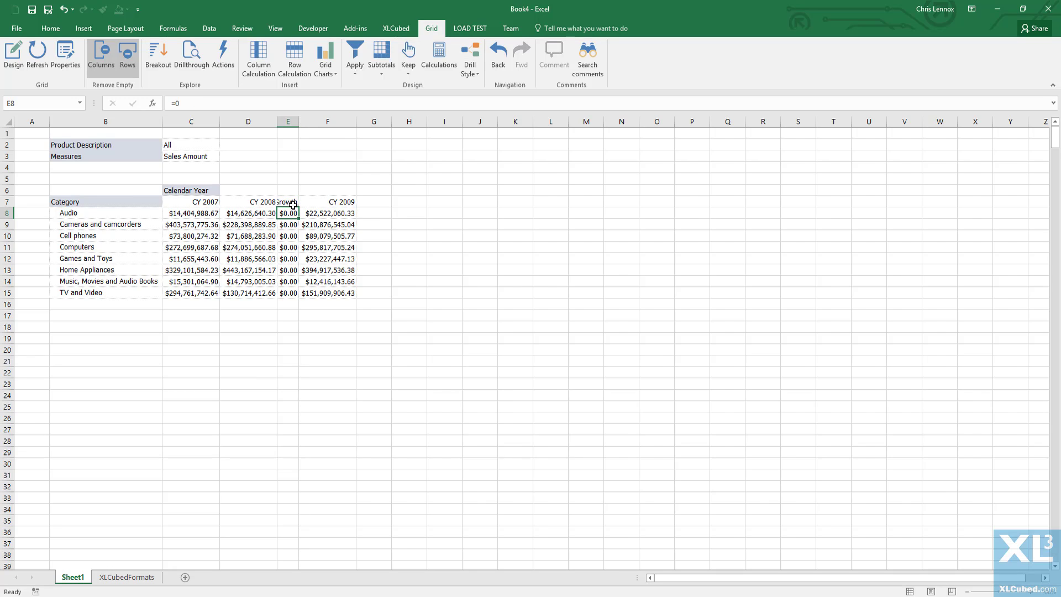
{"action": "type", "text": "="}
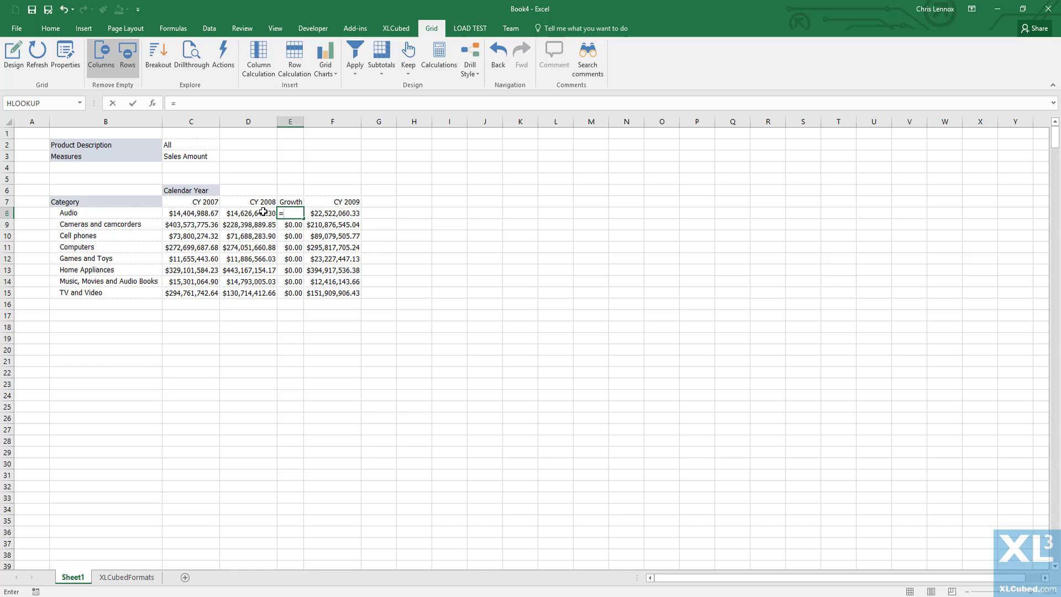
{"action": "left_click", "coordinate": [249, 213]}
{"action": "type", "text": "-"}
{"action": "left_click", "coordinate": [201, 214]}
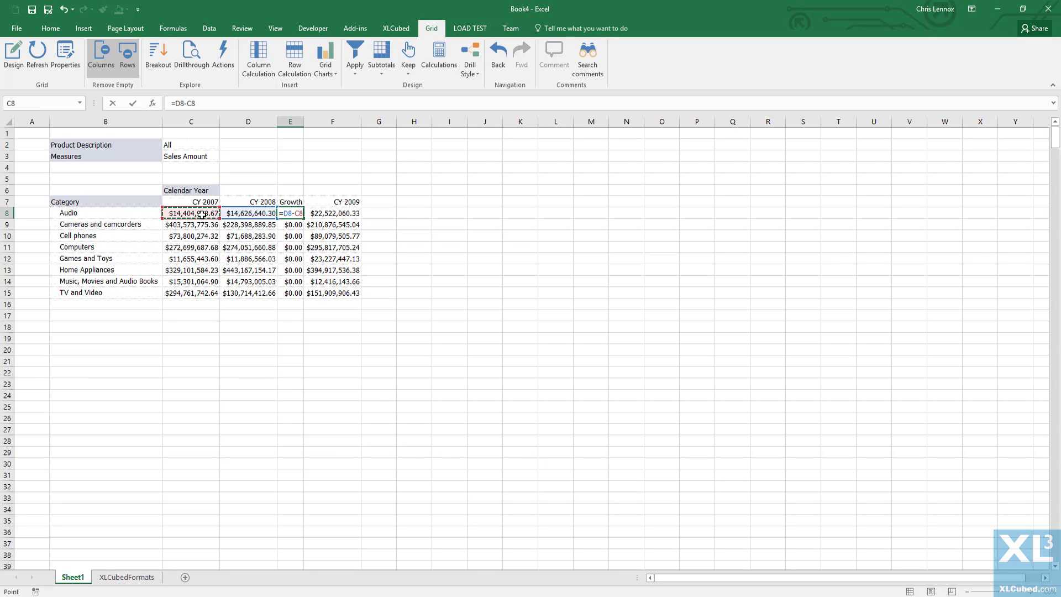
{"action": "key", "text": "Return"}
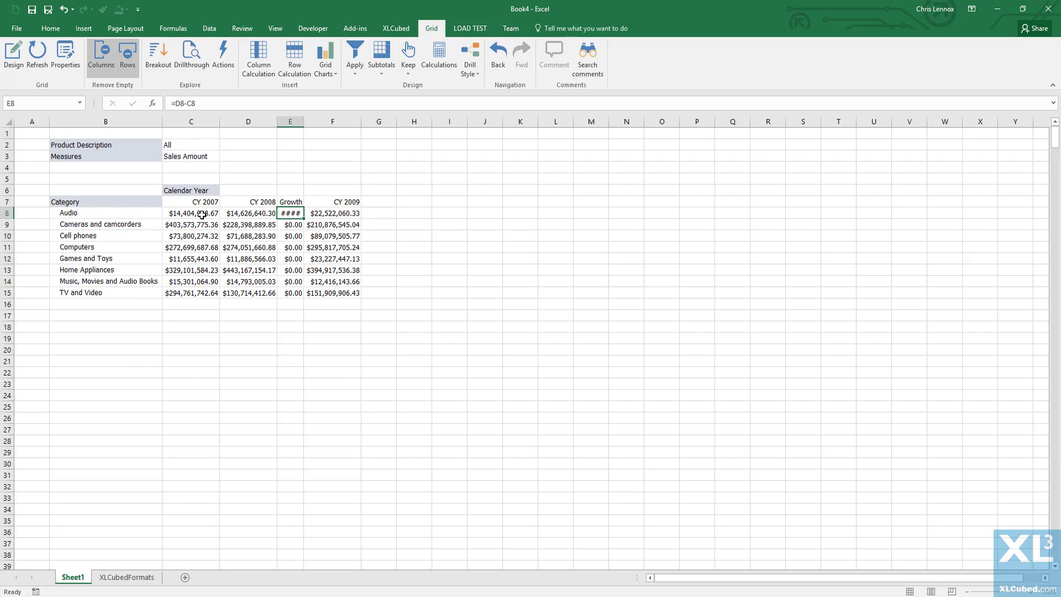
{"action": "key", "text": "Down"}
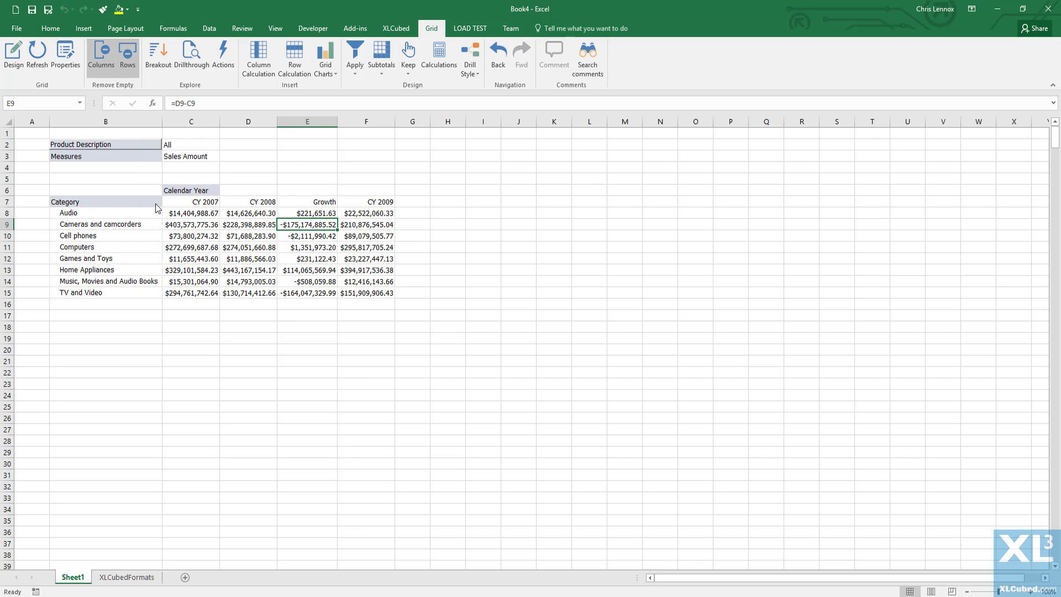
Step: Move Product Description beside Category on rows and expand all products
{"action": "left_click_drag", "start_coordinate": [154, 203], "coordinate": [154, 203]}
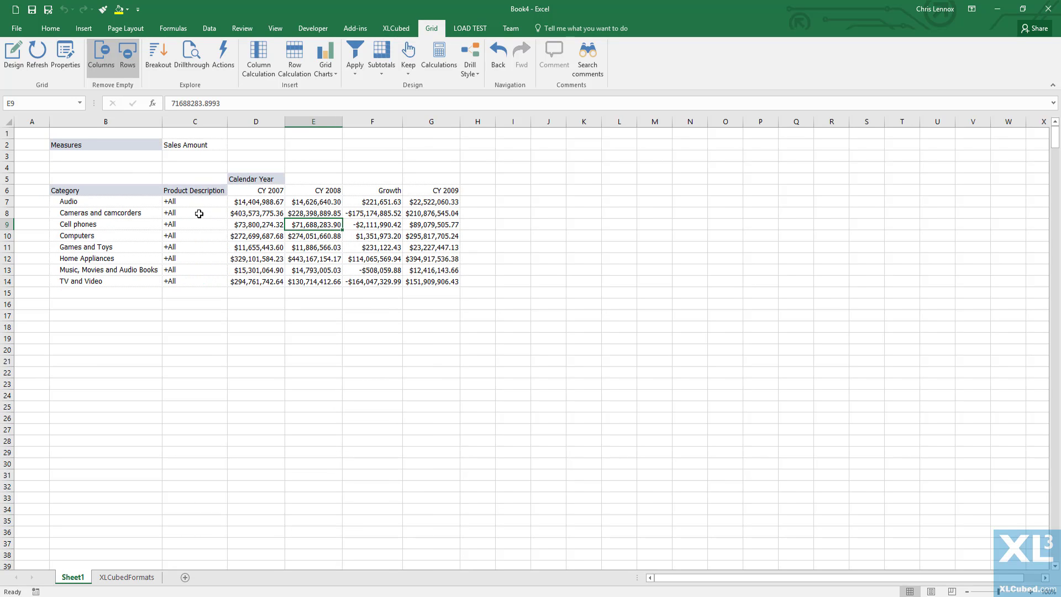
{"action": "left_click", "coordinate": [199, 214]}
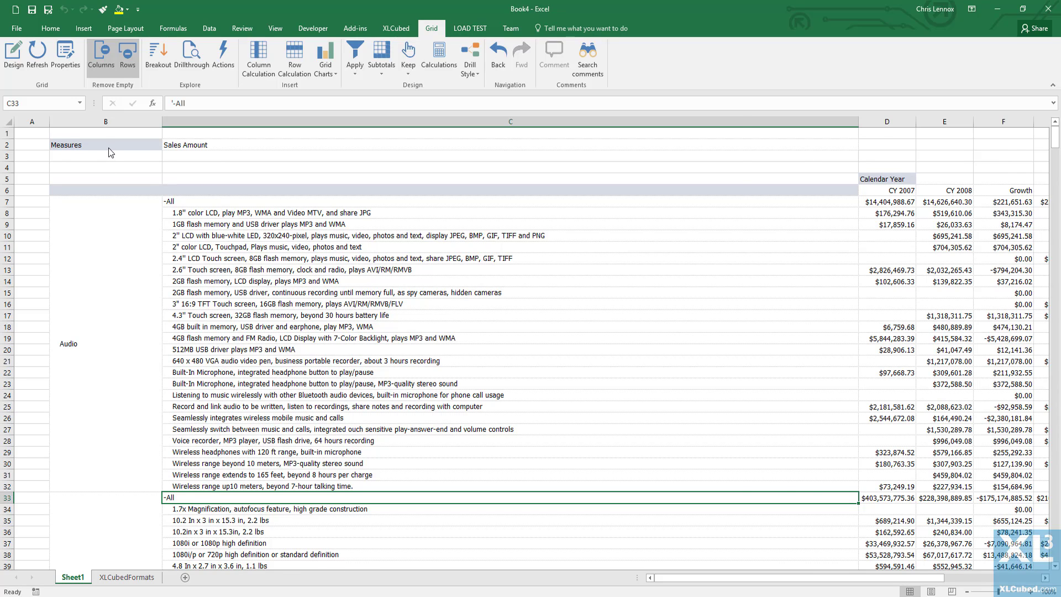
Step: Enter Audio in cell E3
{"action": "left_click", "coordinate": [917, 155]}
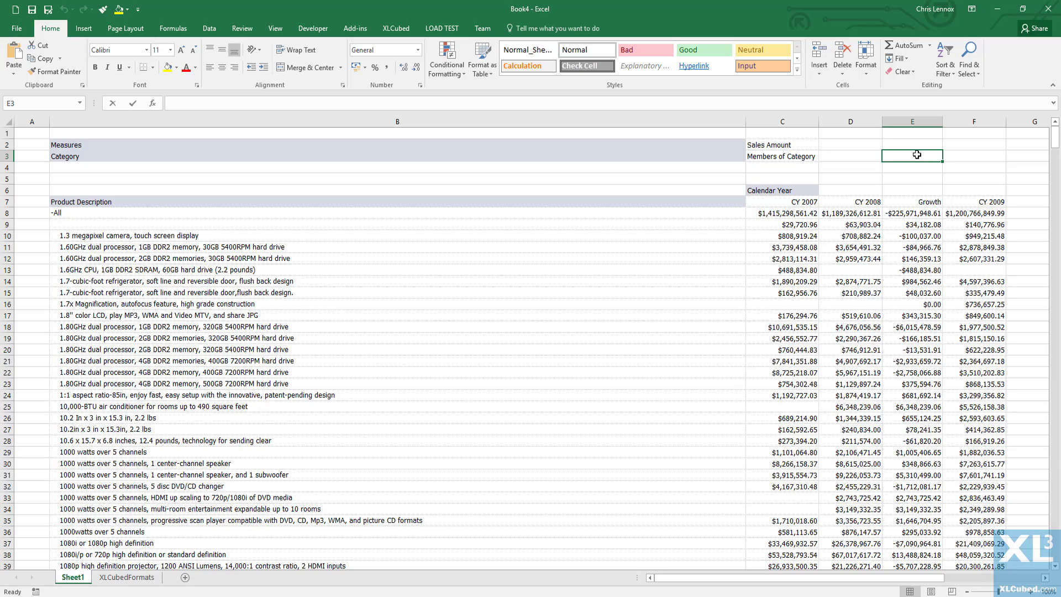
{"action": "type", "text": "Audio"}
{"action": "key", "text": "Return"}
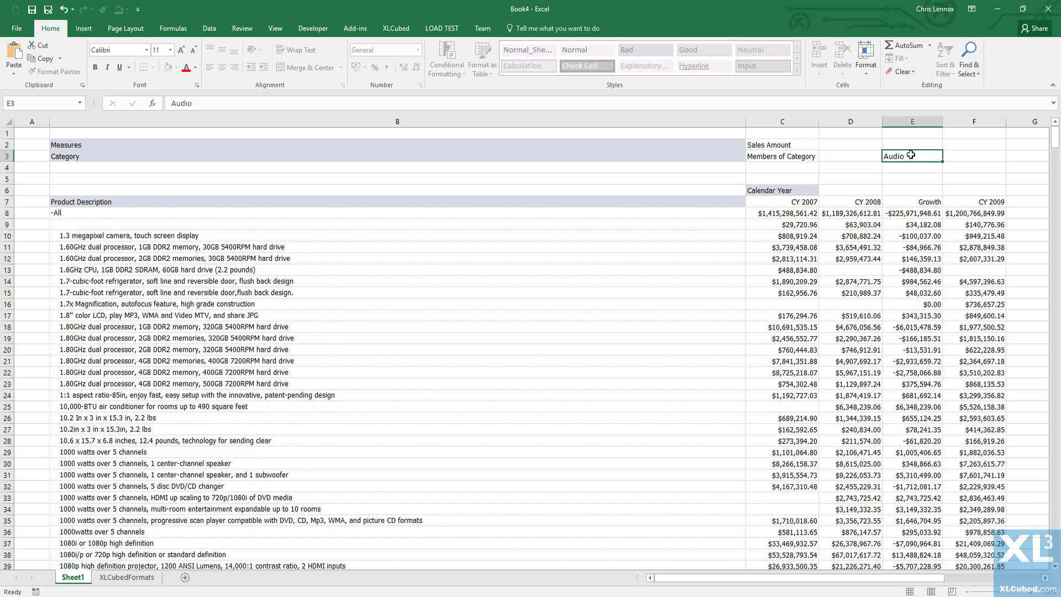
Step: Link the grid's Category filter to cell $E$3 instead of the Category level
{"action": "left_click", "coordinate": [804, 157]}
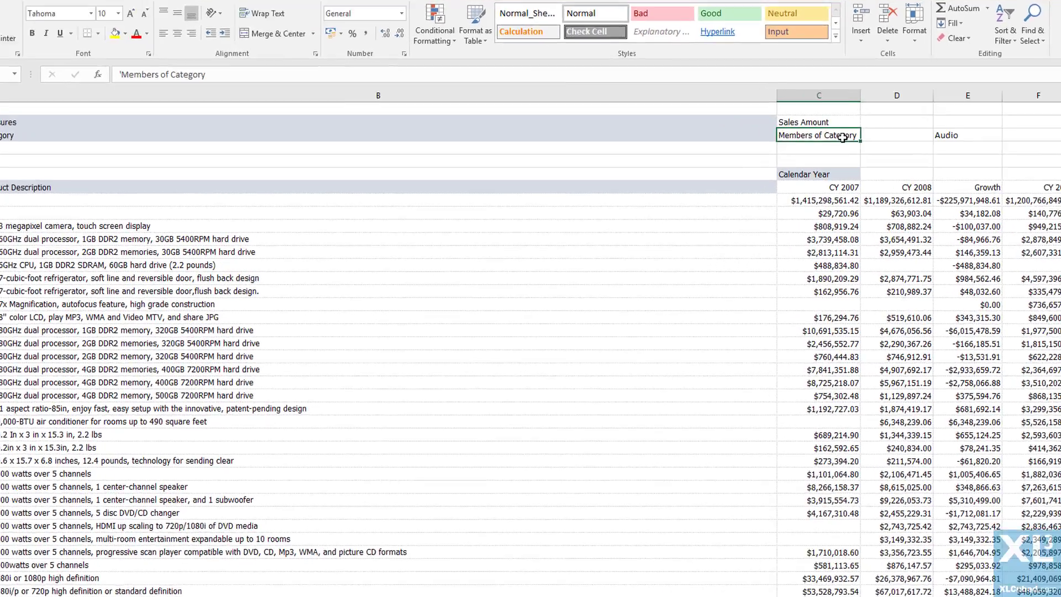
{"action": "double_click", "coordinate": [842, 138]}
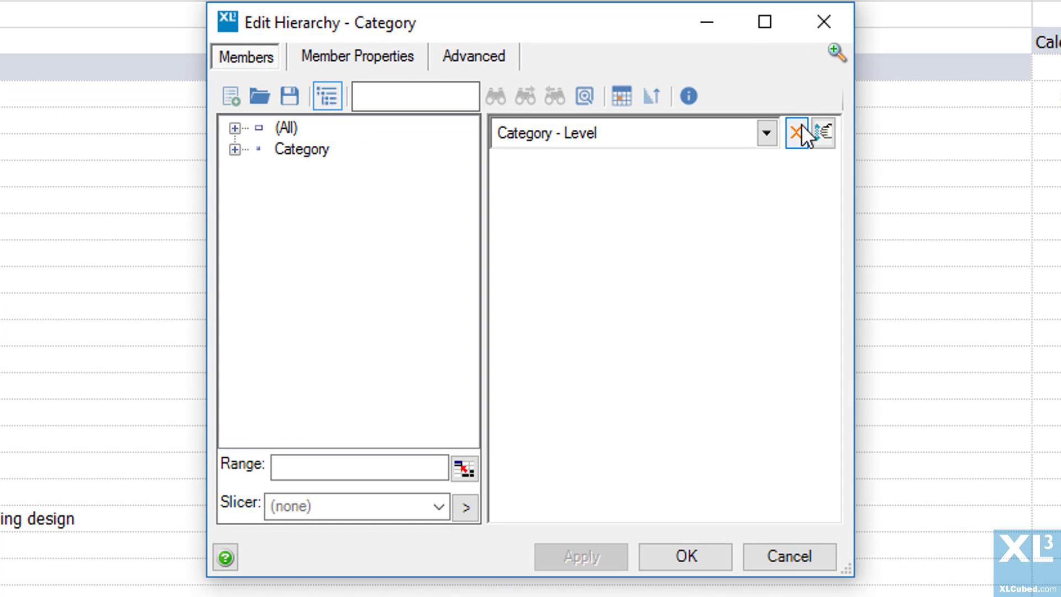
{"action": "left_click", "coordinate": [799, 132]}
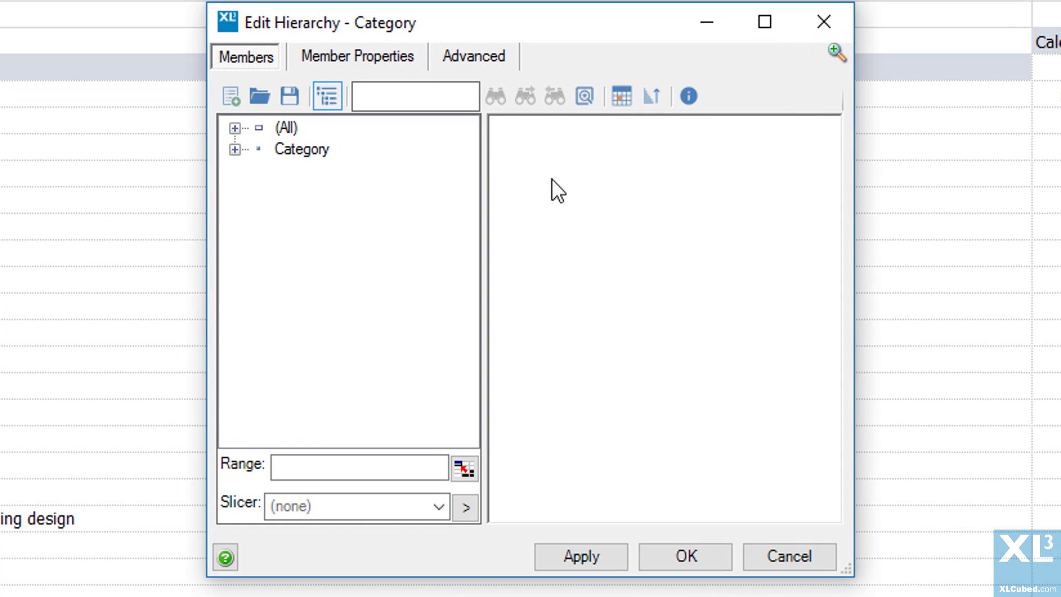
{"action": "left_click", "coordinate": [465, 468]}
{"action": "left_click", "coordinate": [964, 150]}
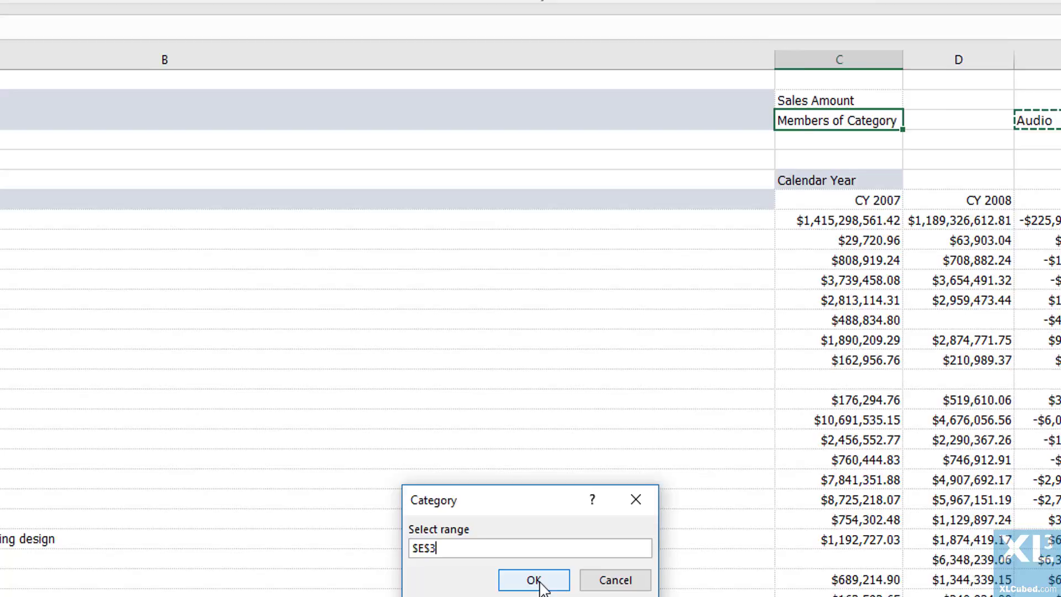
{"action": "left_click", "coordinate": [499, 580]}
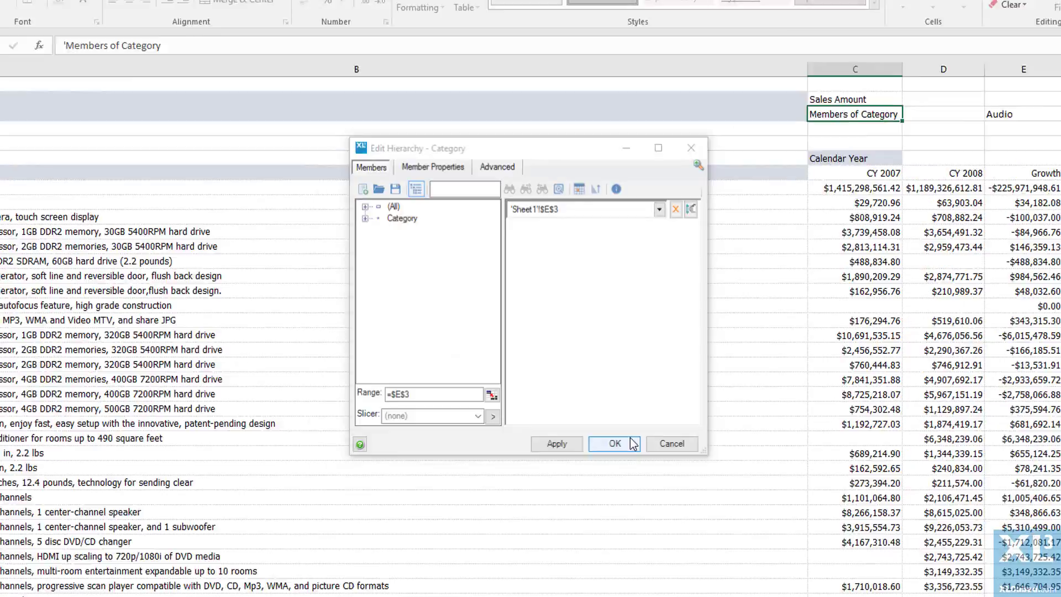
{"action": "left_click", "coordinate": [615, 444]}
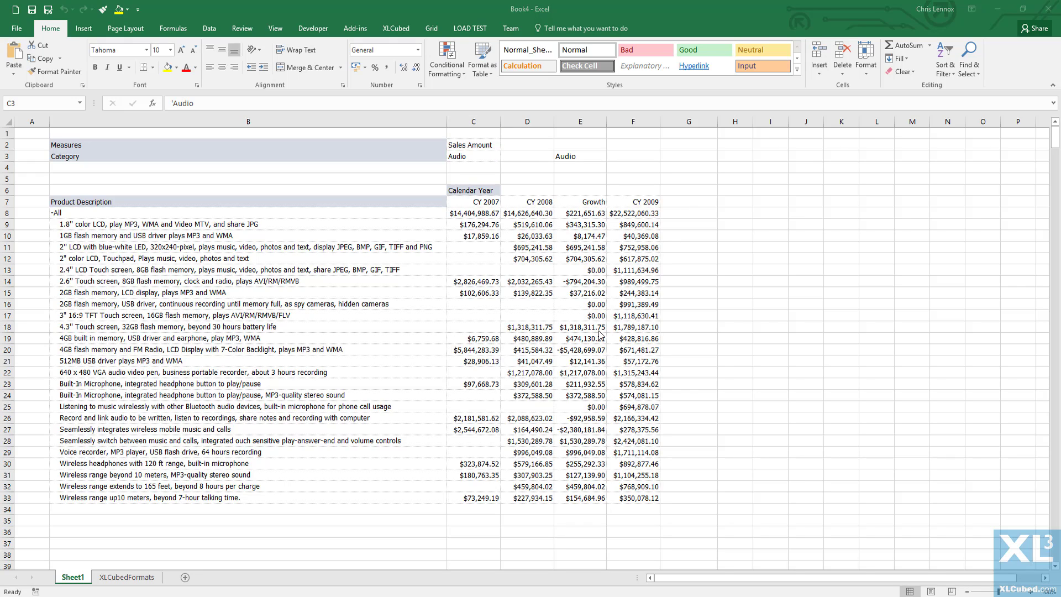
Step: Change cell E3 to Computers so the grid lists Computers products
{"action": "left_click", "coordinate": [592, 155]}
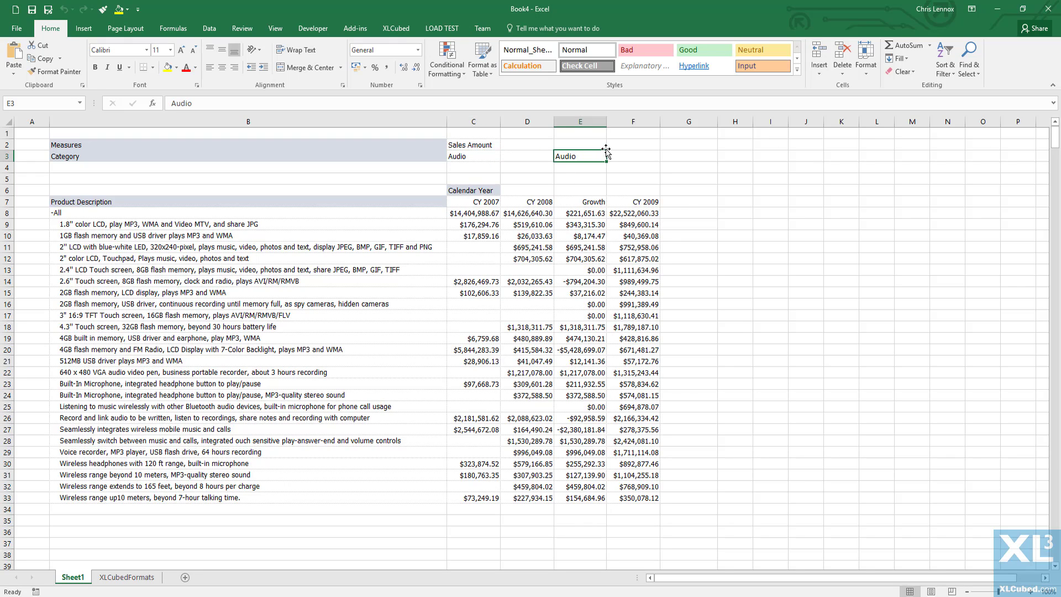
{"action": "type", "text": "Computers"}
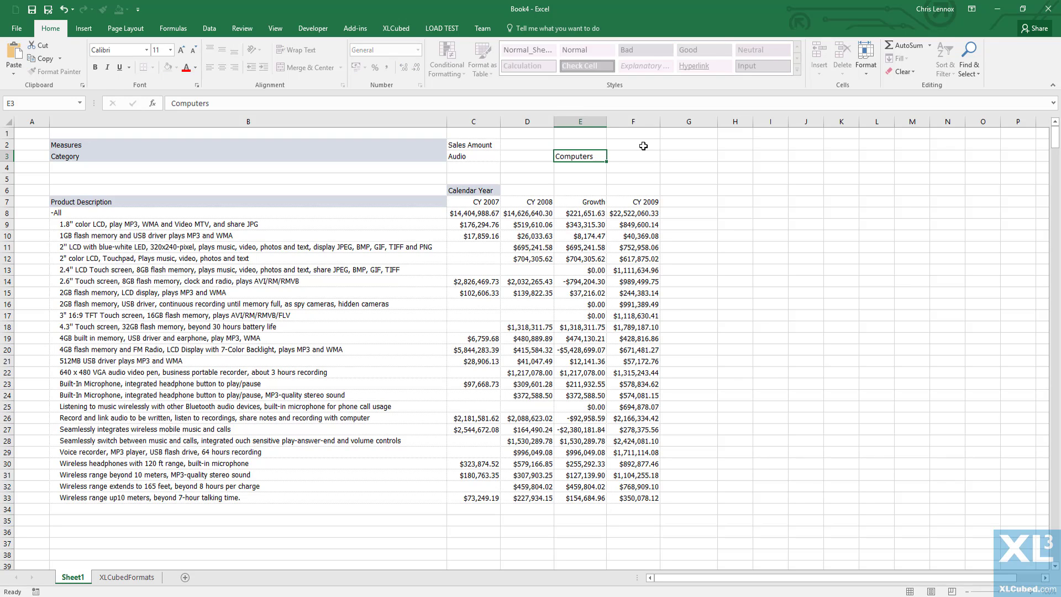
{"action": "key", "text": "Return"}
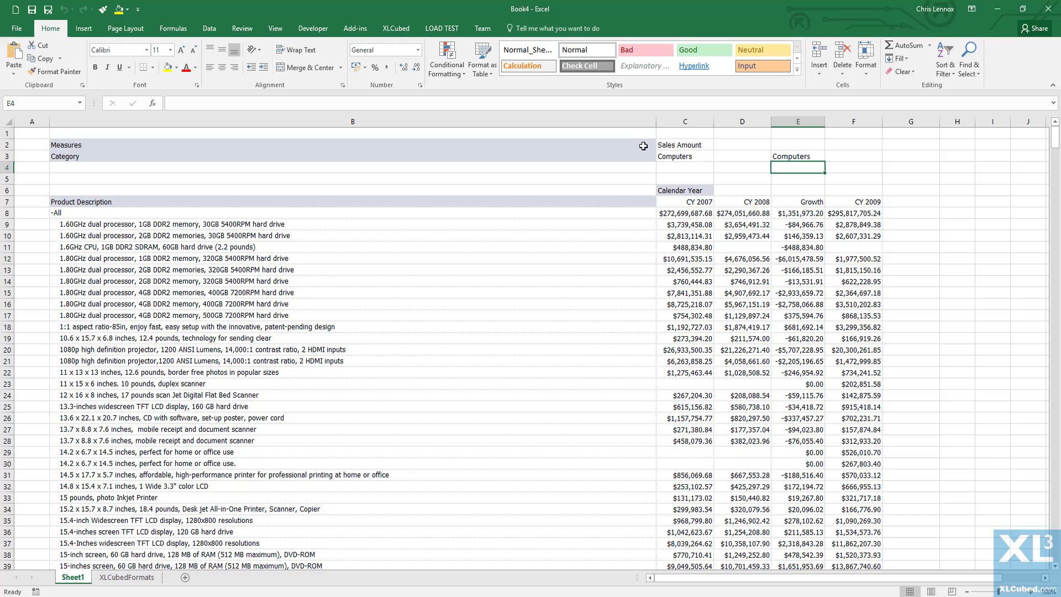